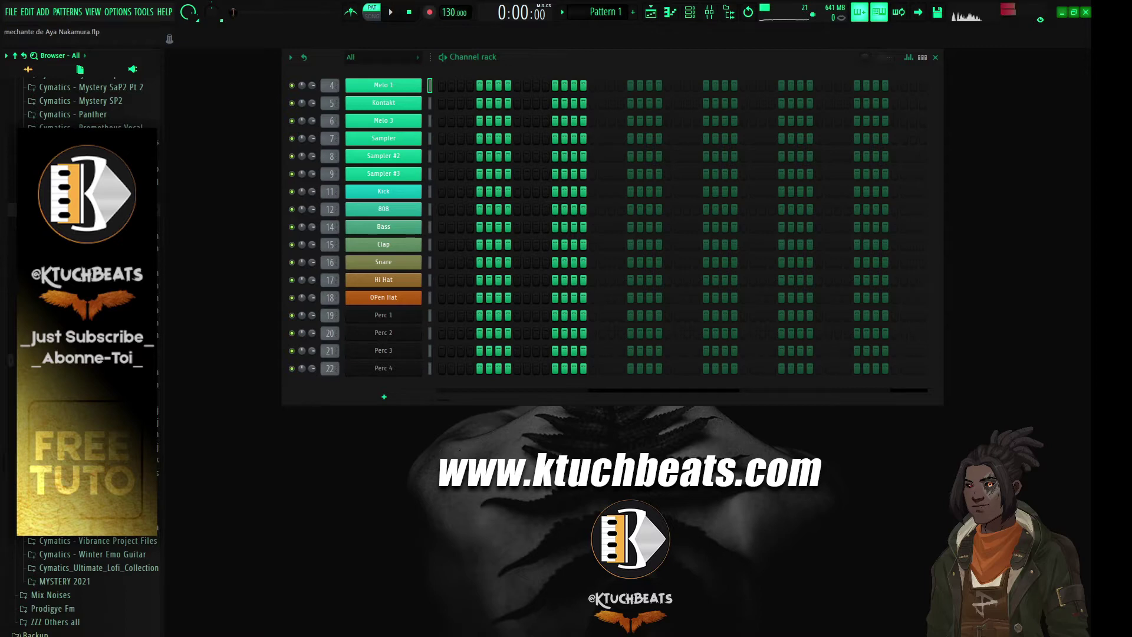
- Place the Cymatics - Opal - 90 BPM G Min loop on Track 1 of the playlist and set the tempo to 90
left_click(651, 13)
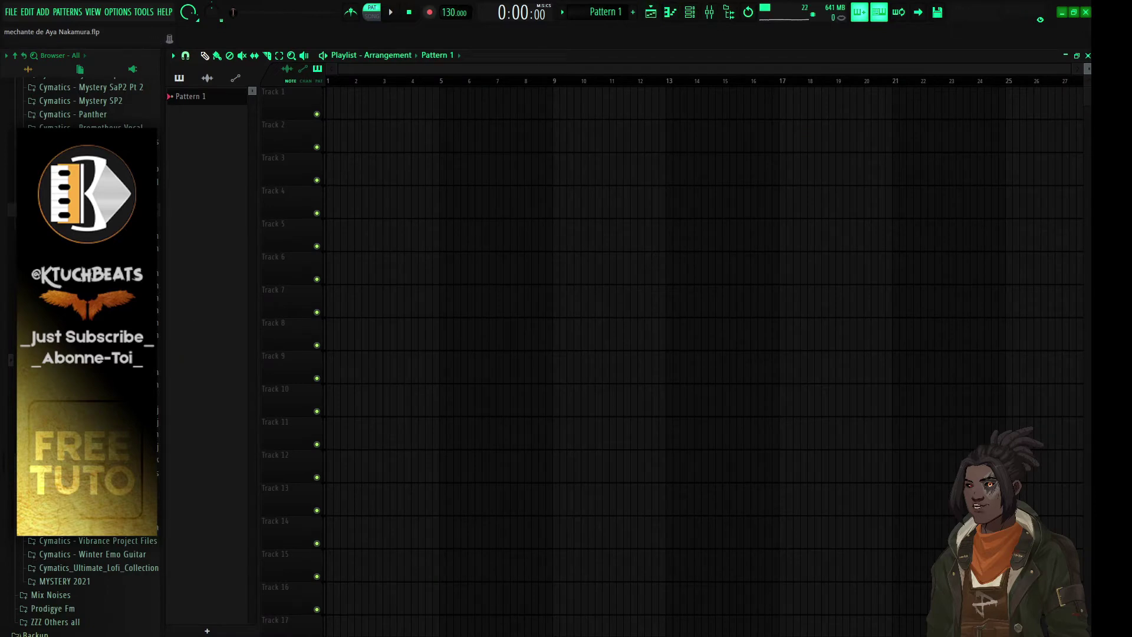
left_click_drag(89, 372, 334, 107)
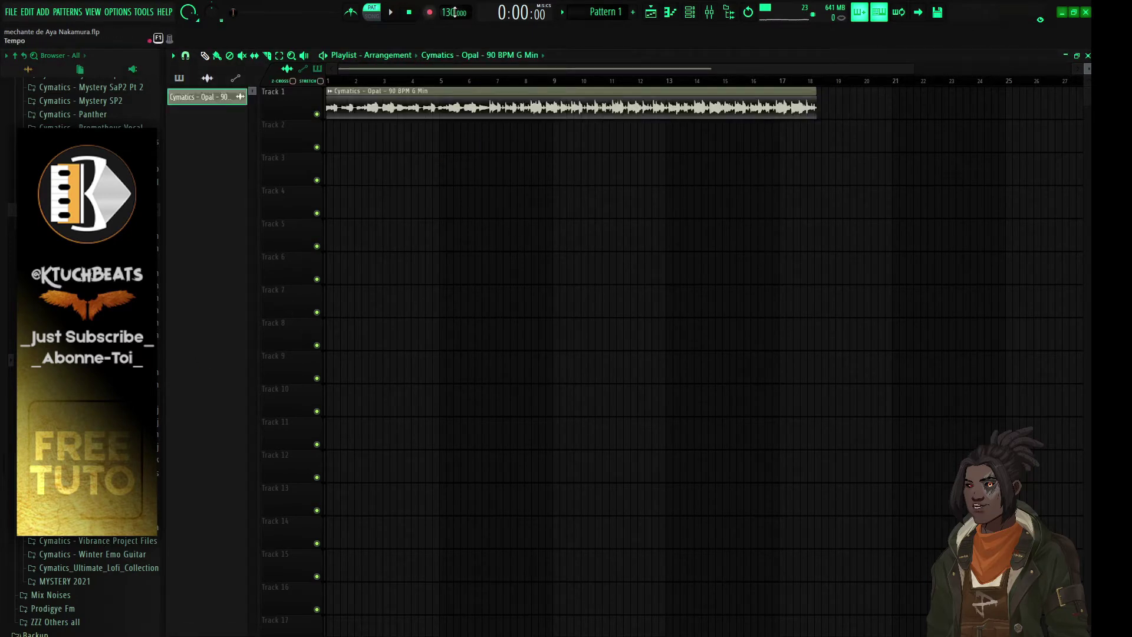
mouse_move(446, 11)
left_mouse_down()
mouse_move(445, 35)
mouse_move(446, 17)
left_mouse_up()
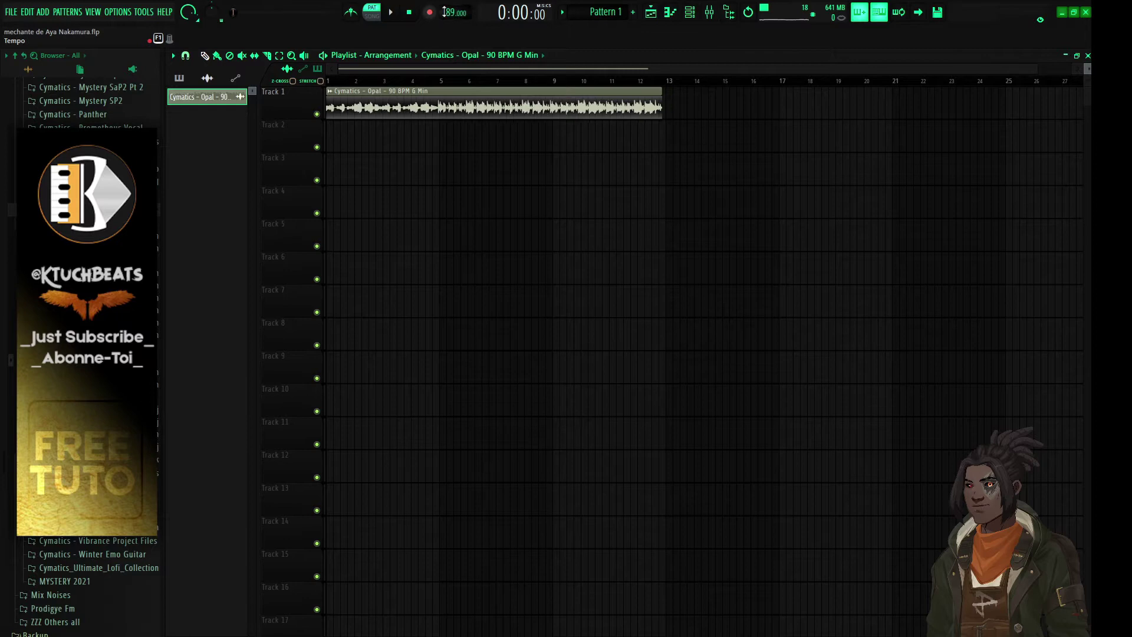
key("space")
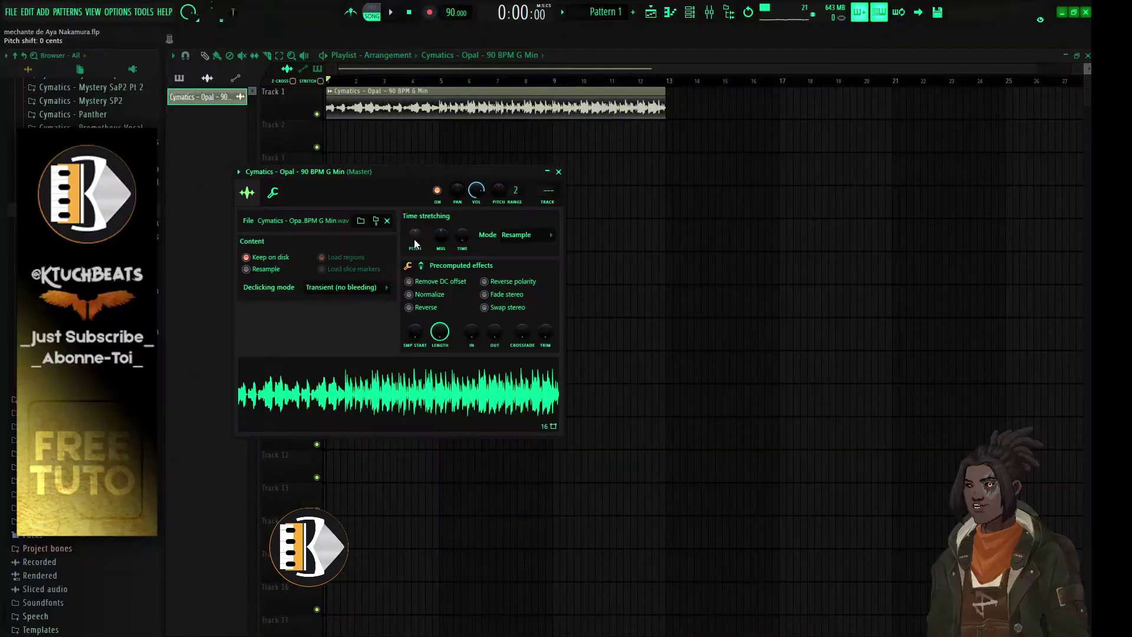
key("Escape")
key("space")
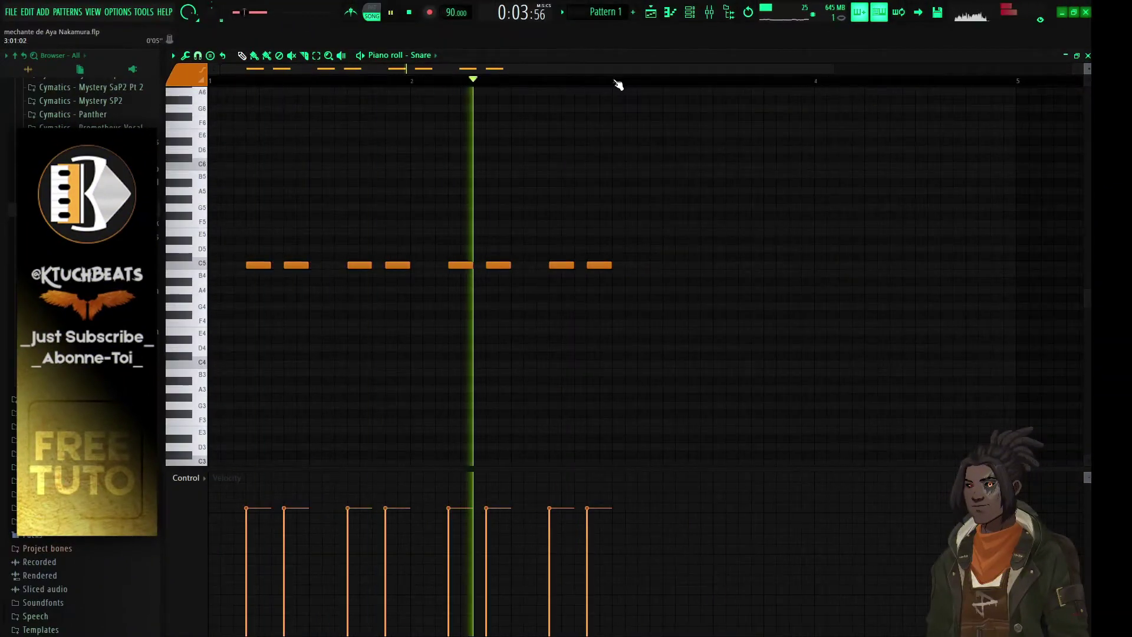
- Repeat the first two bars of snare notes, load the [SD] - 30 sample into the Snare channel and play it back
left_click_drag(615, 82, 2, 96)
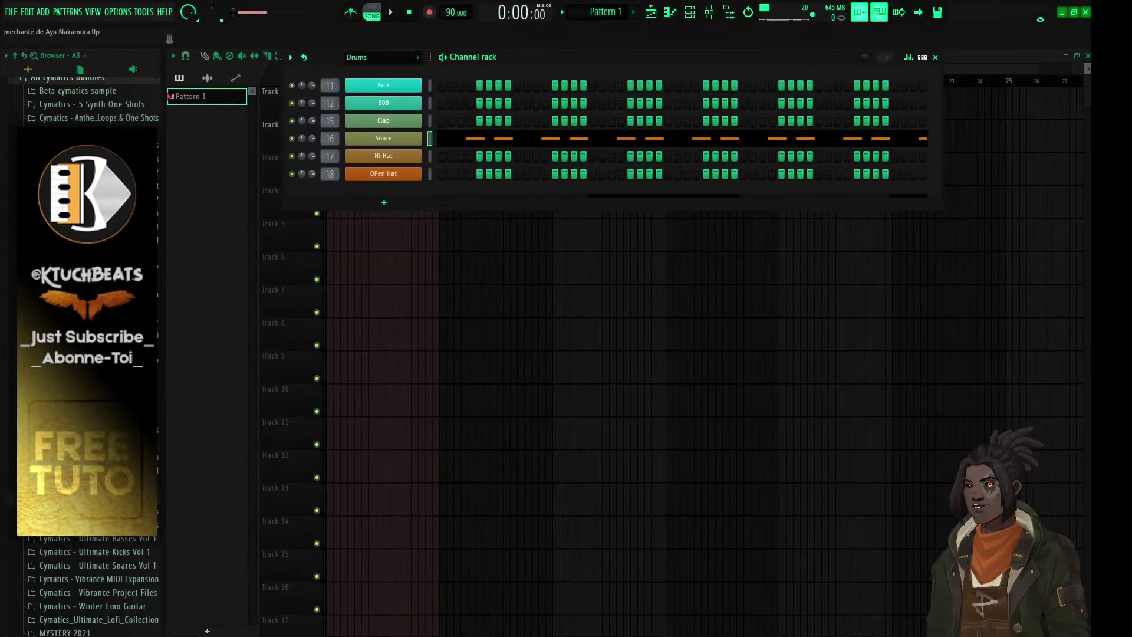
scroll(87, 330, "up", 1)
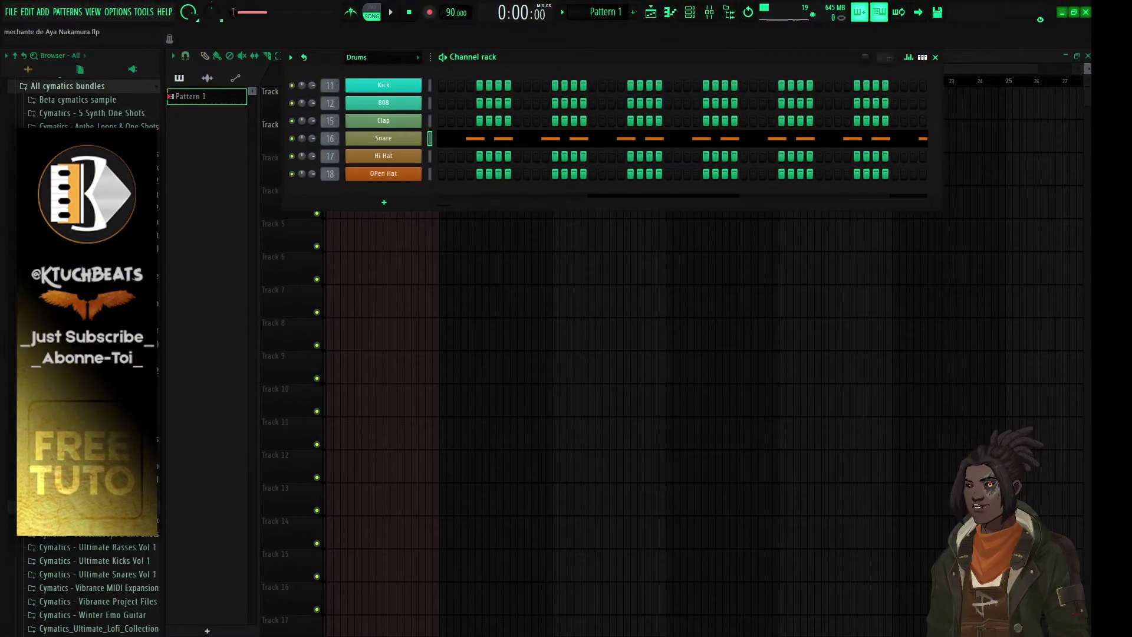
scroll(86, 331, "up", 4)
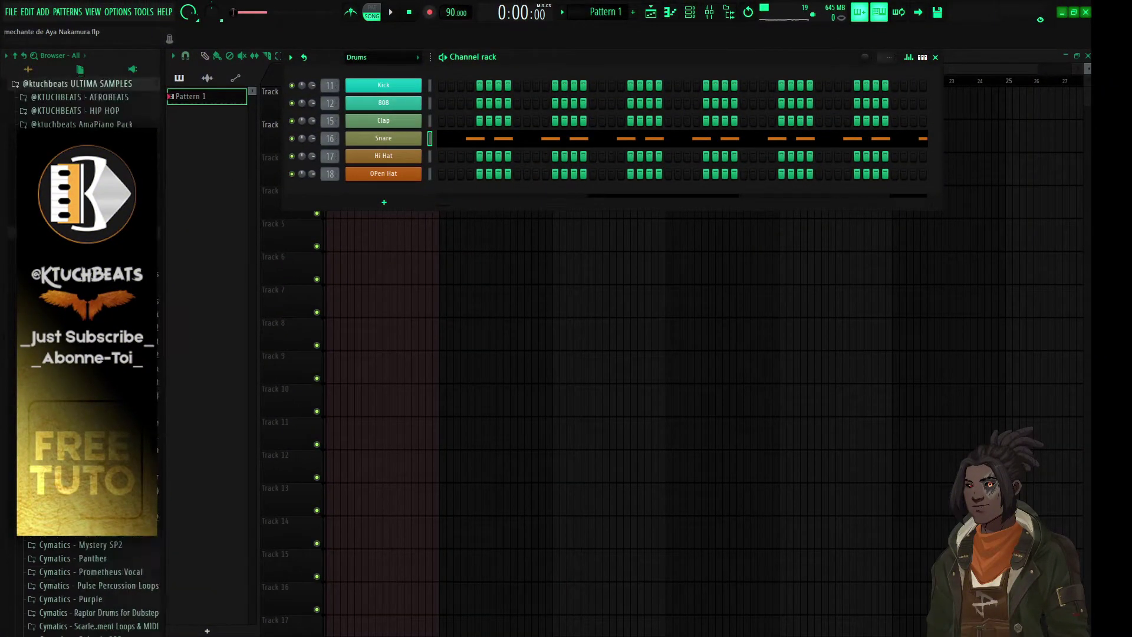
left_click(62, 403)
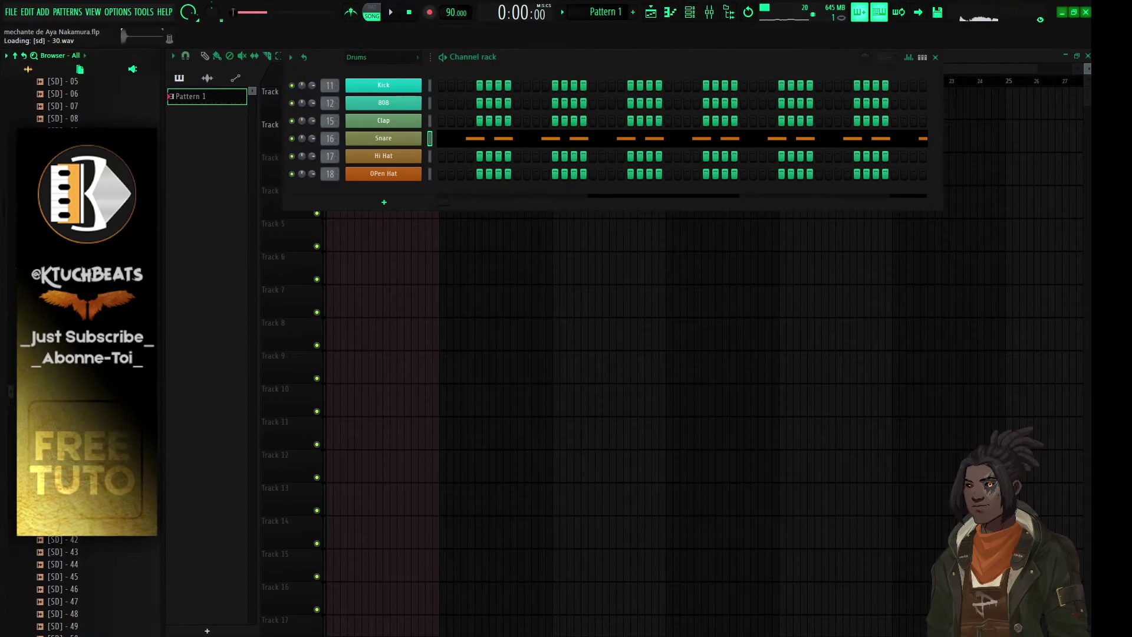
left_click_drag(63, 391, 418, 438)
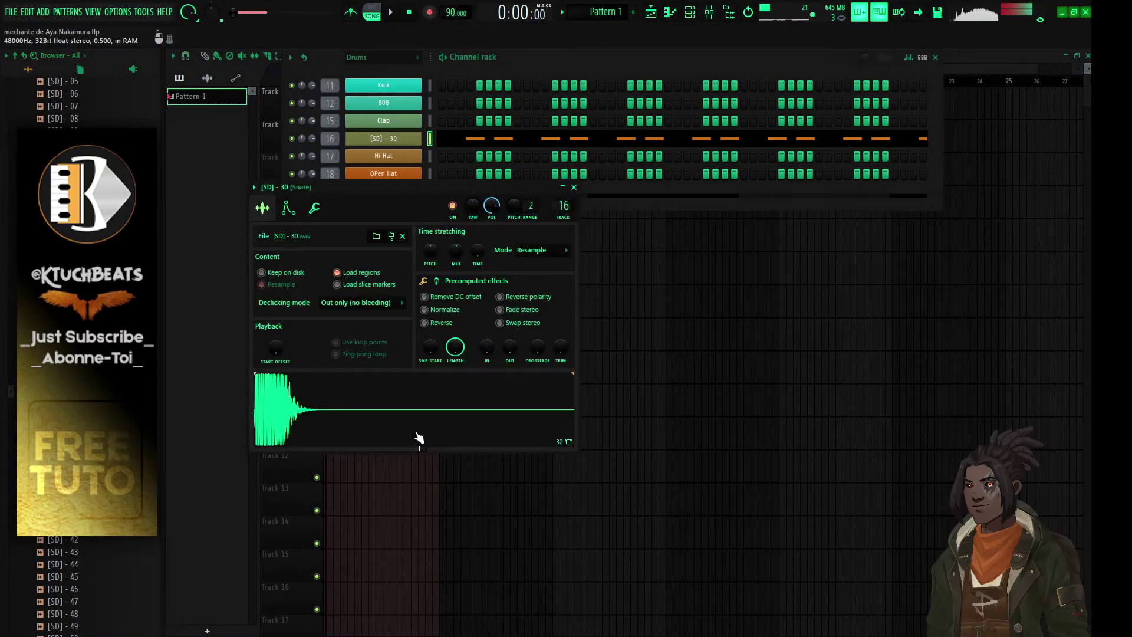
left_click(575, 189)
key("space")
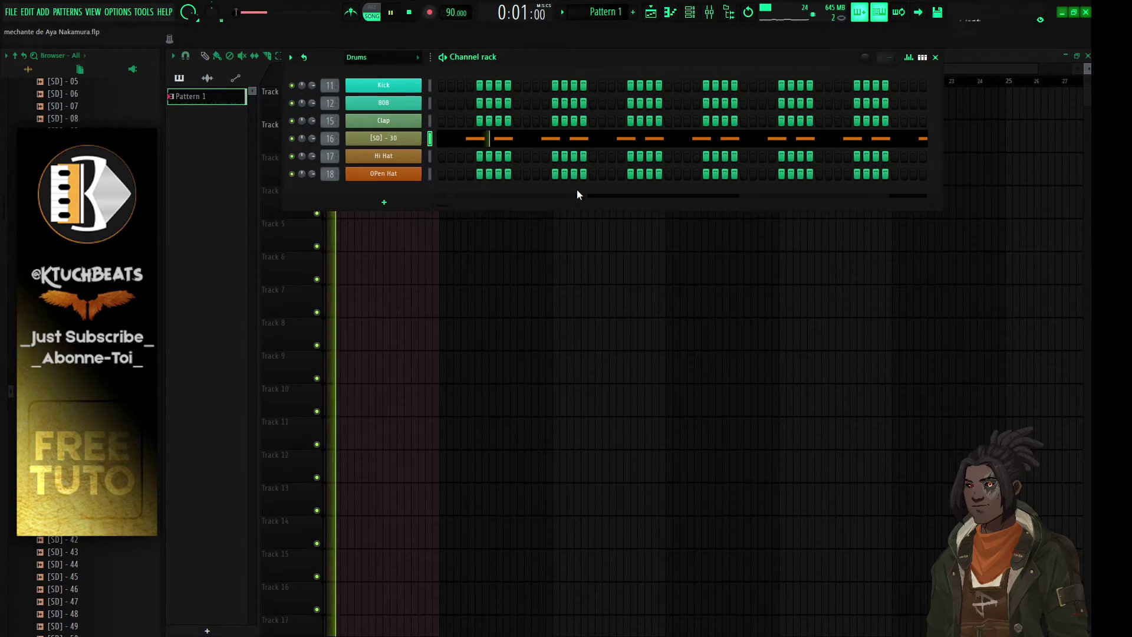
key("space")
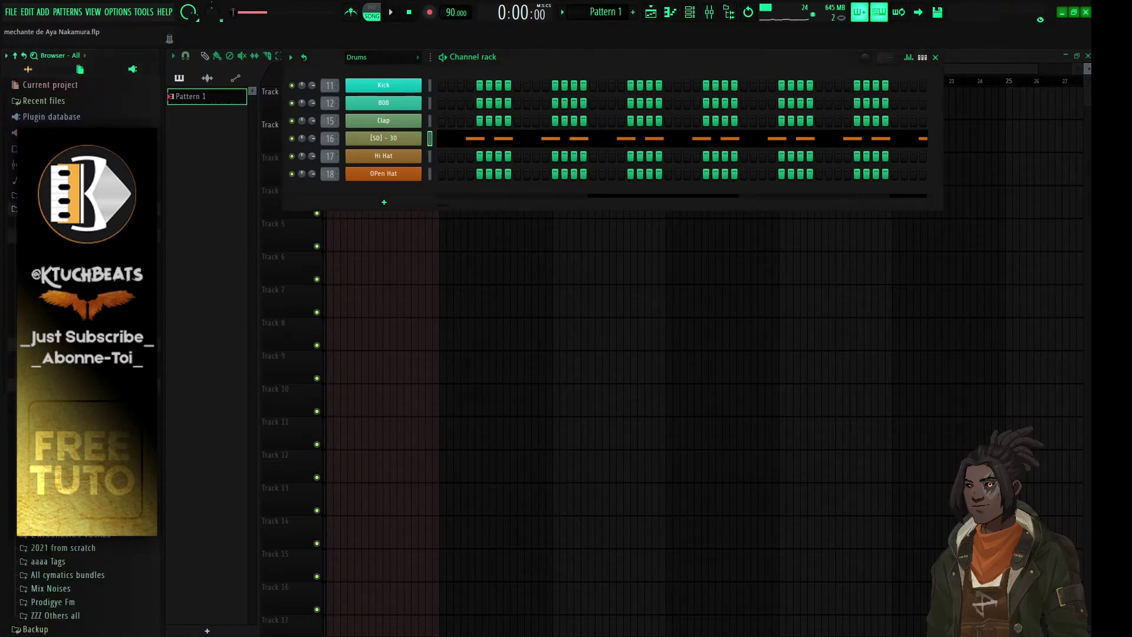
- Load the 2020_KICK - 19 sample into the Kick channel, fill every fourth step with a kick and play the pattern
scroll(65, 584, "down", 3)
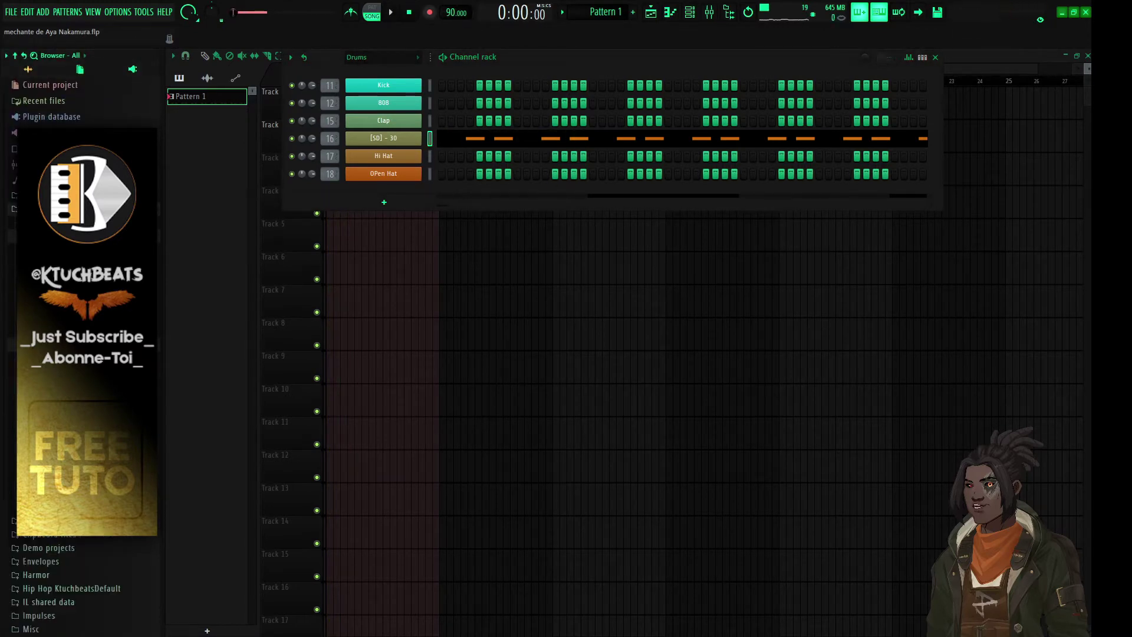
scroll(65, 584, "down", 3)
right_click(391, 83)
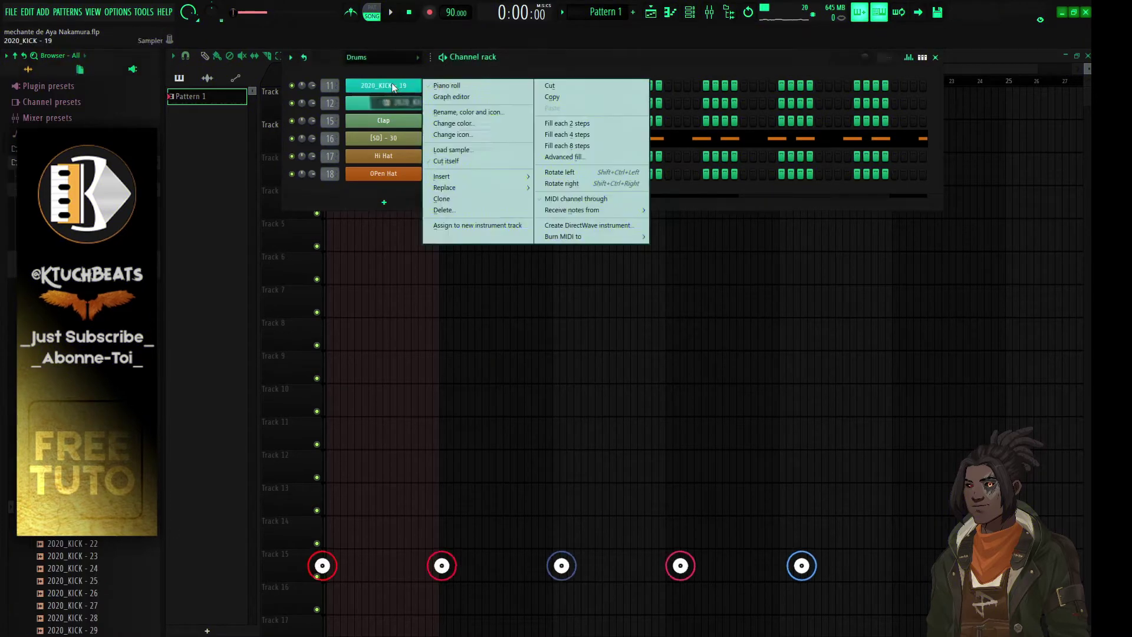
left_click(567, 136)
key("space")
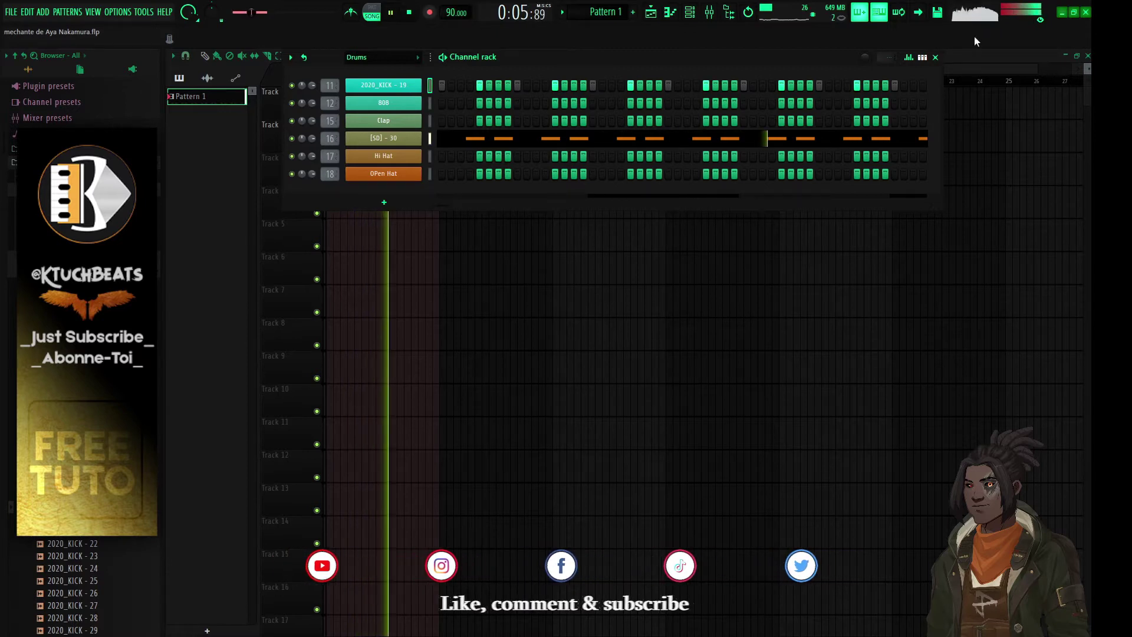
left_click(935, 57)
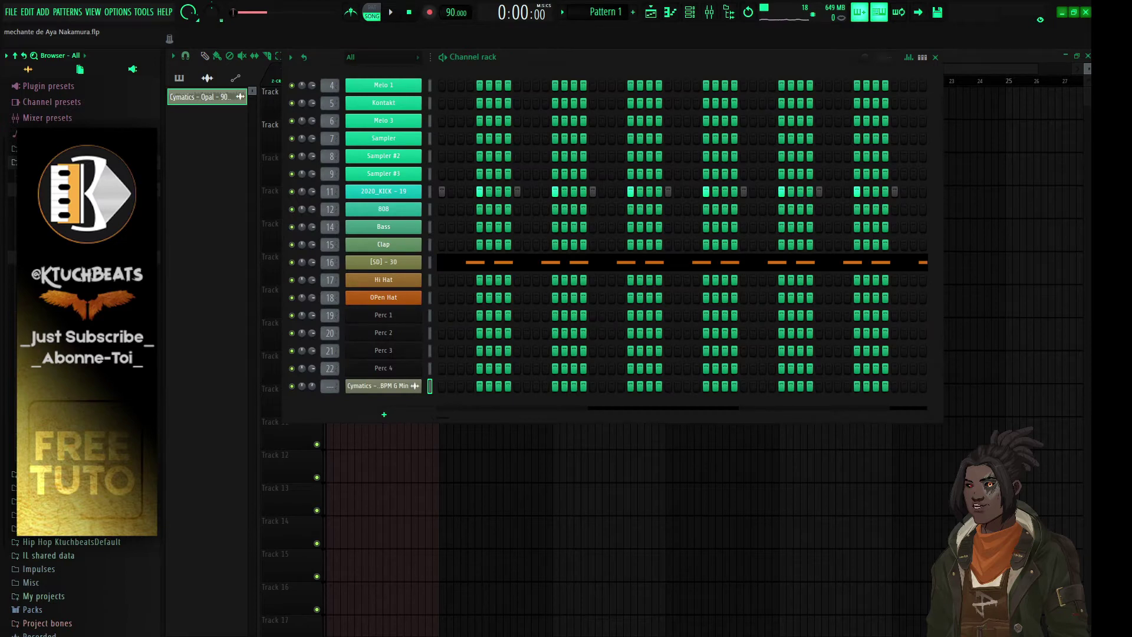
- Load the [HAT] - 30 sample into the Hi Hat channel and copy the snare channel's notes into it
left_click(87, 258)
left_click(87, 271)
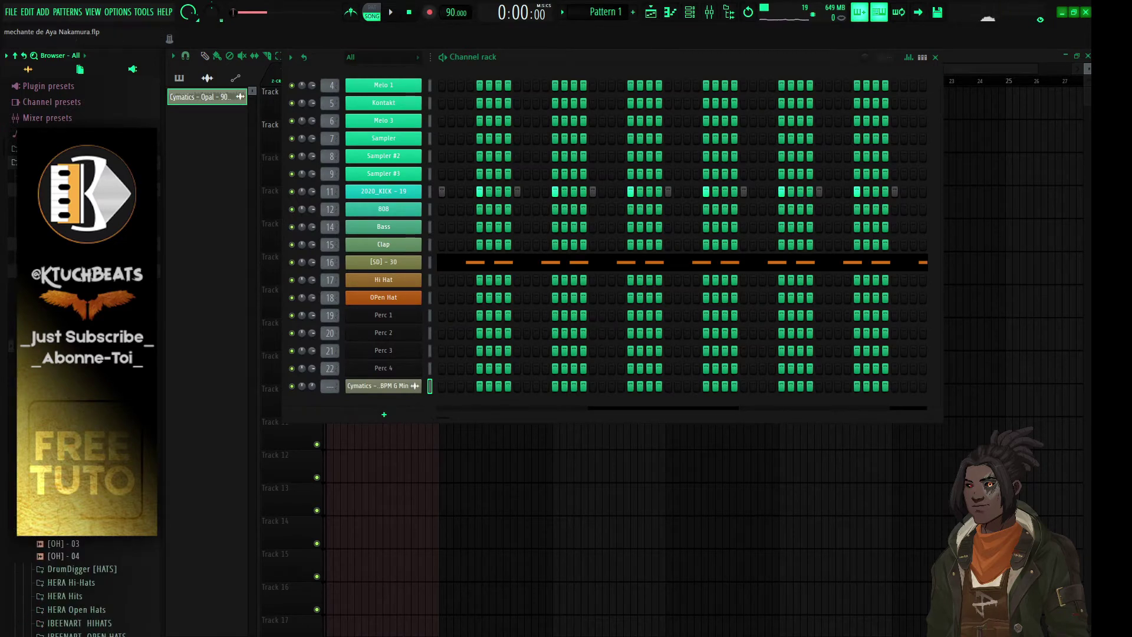
left_click(87, 445)
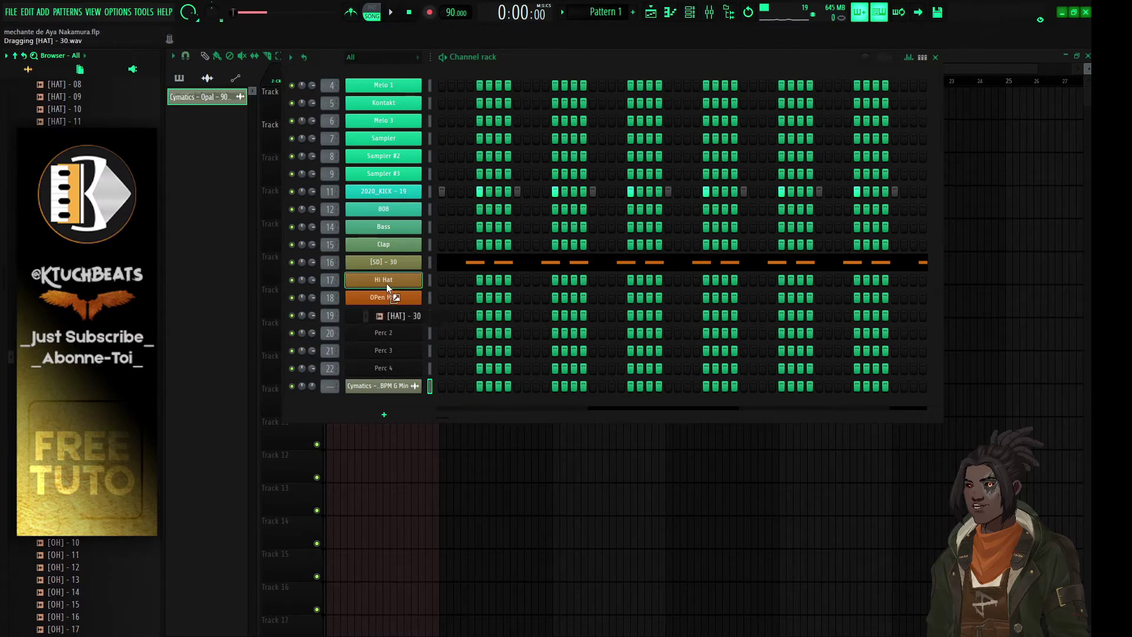
left_click_drag(388, 284, 388, 283)
right_click(365, 267)
left_click(592, 274)
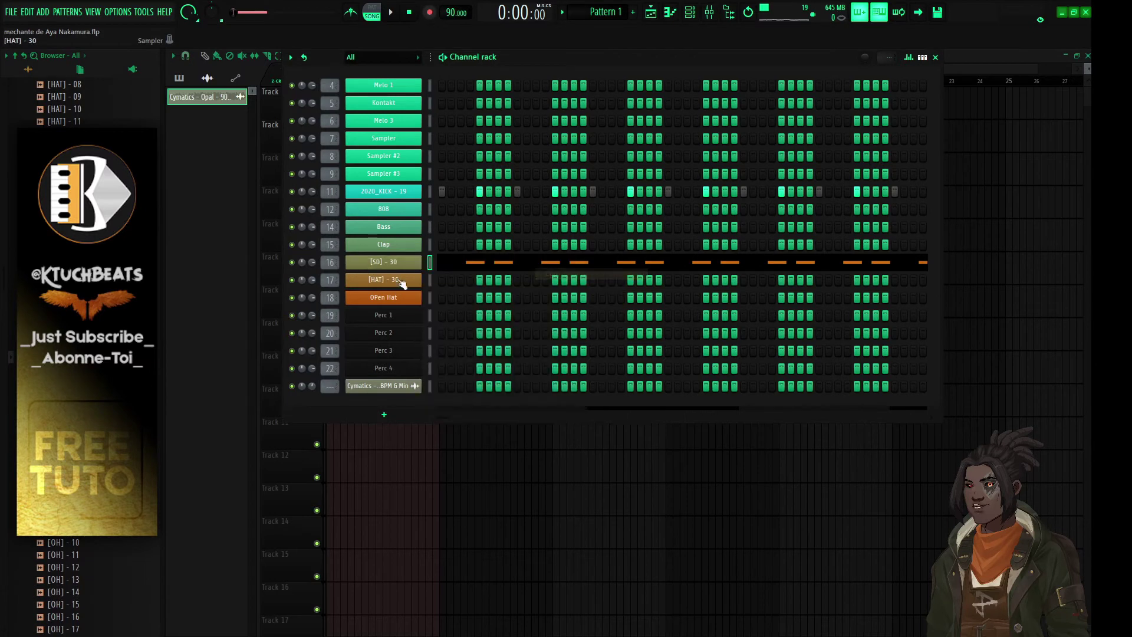
right_click(383, 284)
left_click(555, 303)
- Add extra C5 hi-hat notes in the gaps across the four bars and shorten all hi-hat notes to one step
left_click(477, 284)
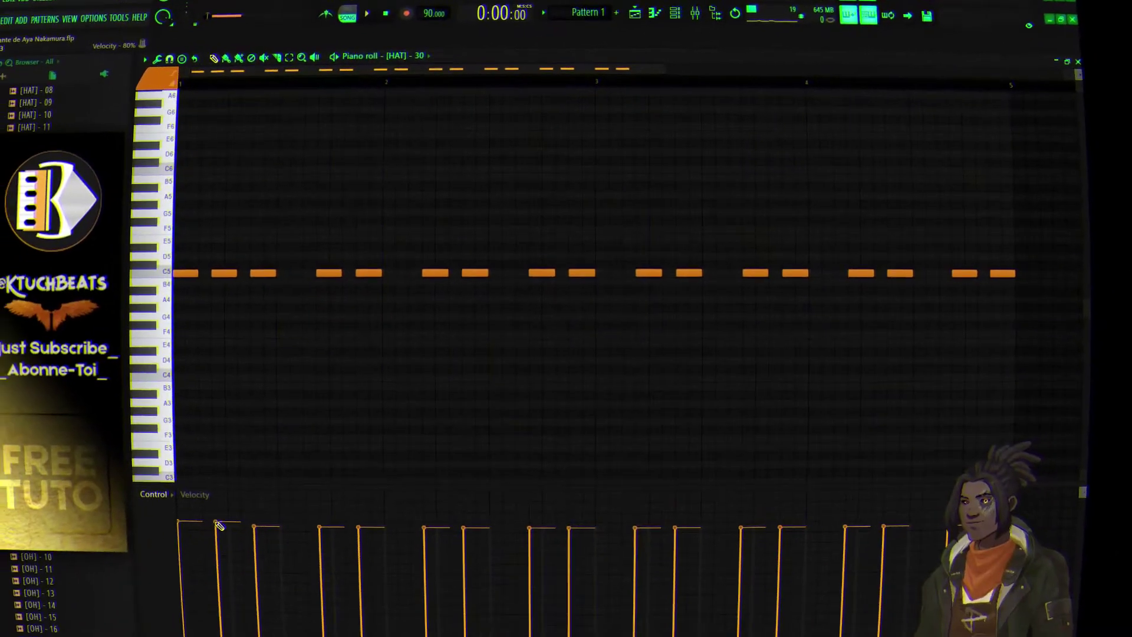
key("space")
left_click(319, 265)
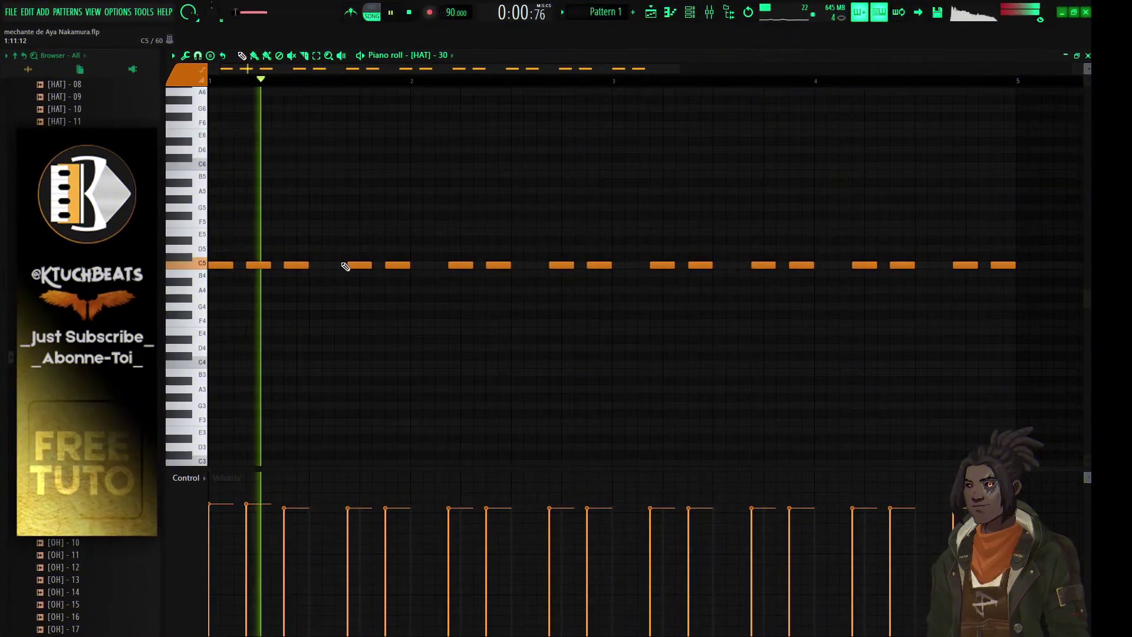
left_click(426, 267)
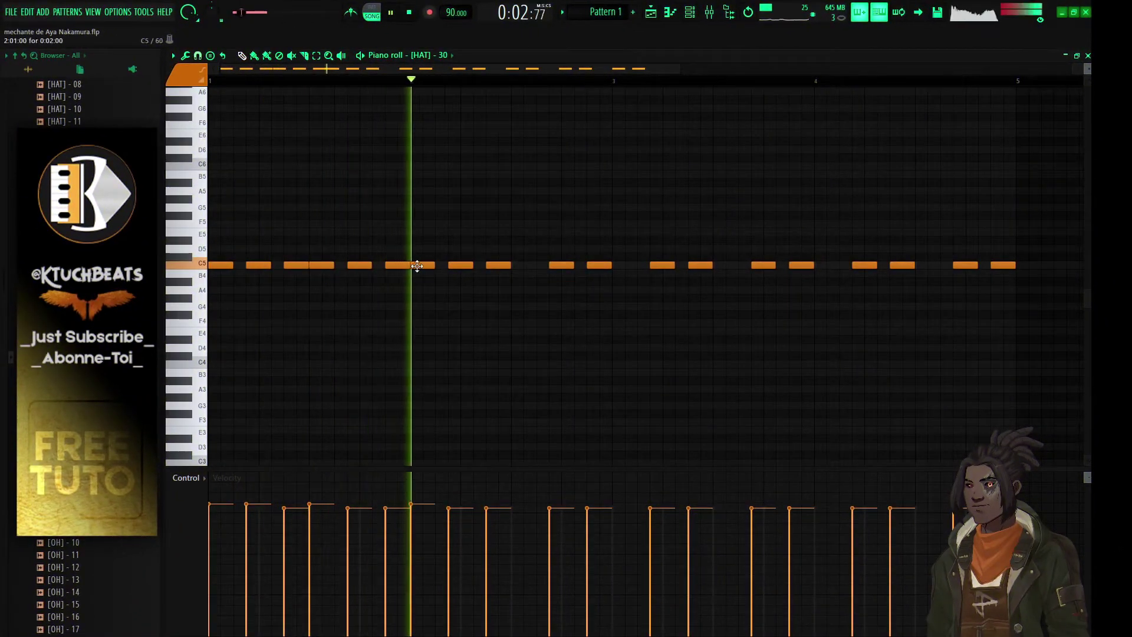
left_click(519, 266)
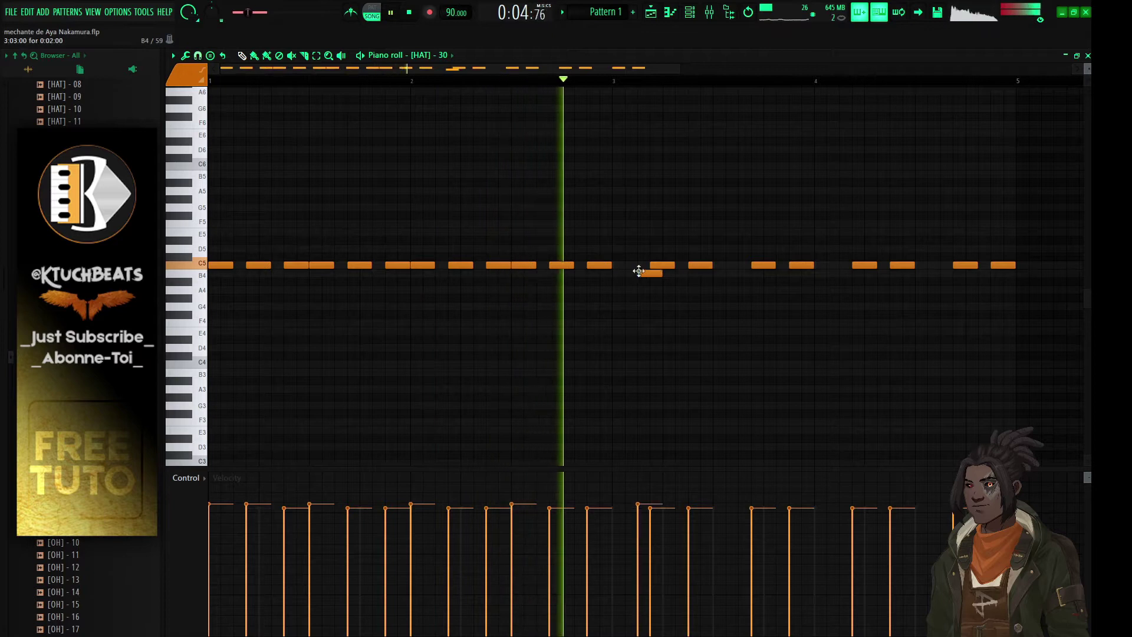
left_click(622, 266)
left_click(725, 265)
left_click(826, 265)
left_click(918, 265)
left_click_drag(918, 266, 929, 265)
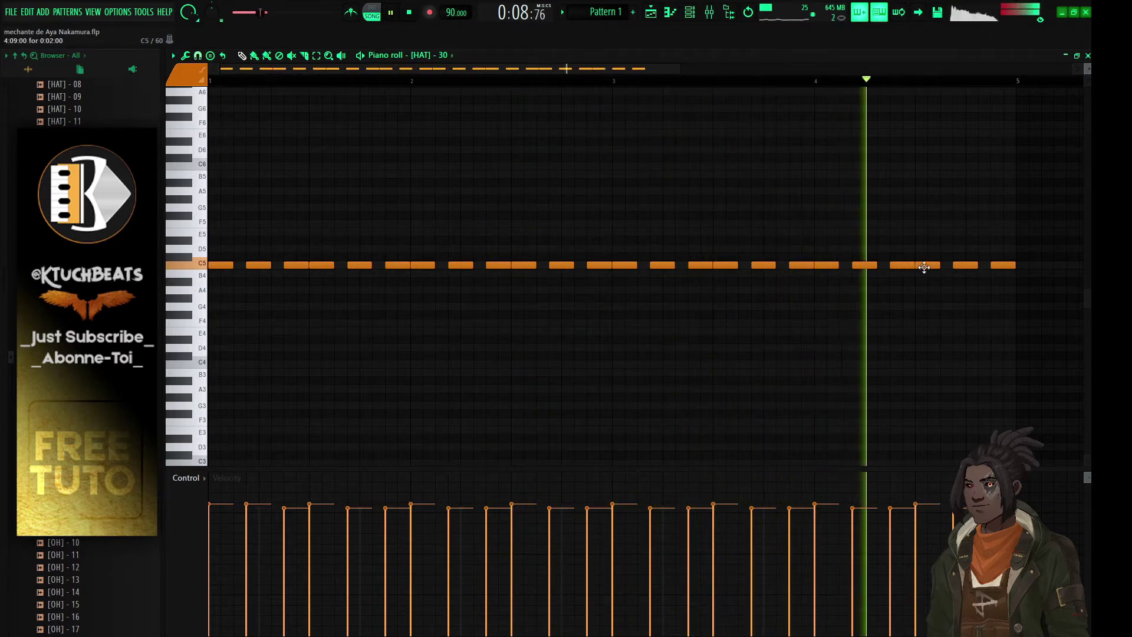
key("space")
left_click_drag(1049, 239, 202, 278)
left_click_drag(272, 267, 258, 267)
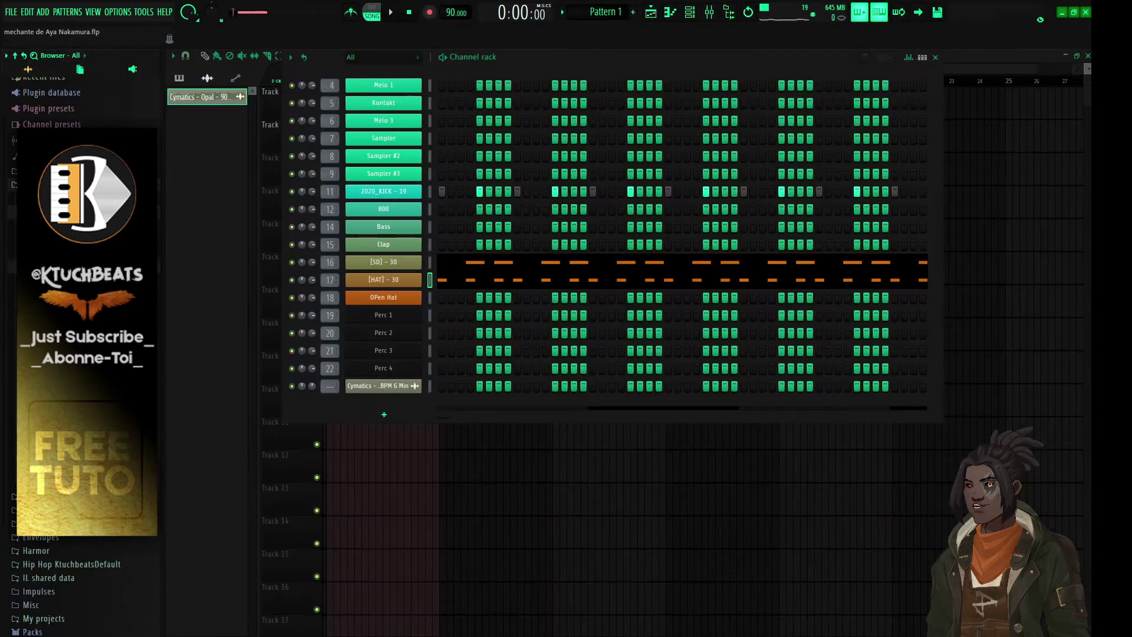
- Load the Perc_Tom sample into the Perc 1 channel and draw two consecutive one-step C5 notes in bar 1
left_click(71, 307)
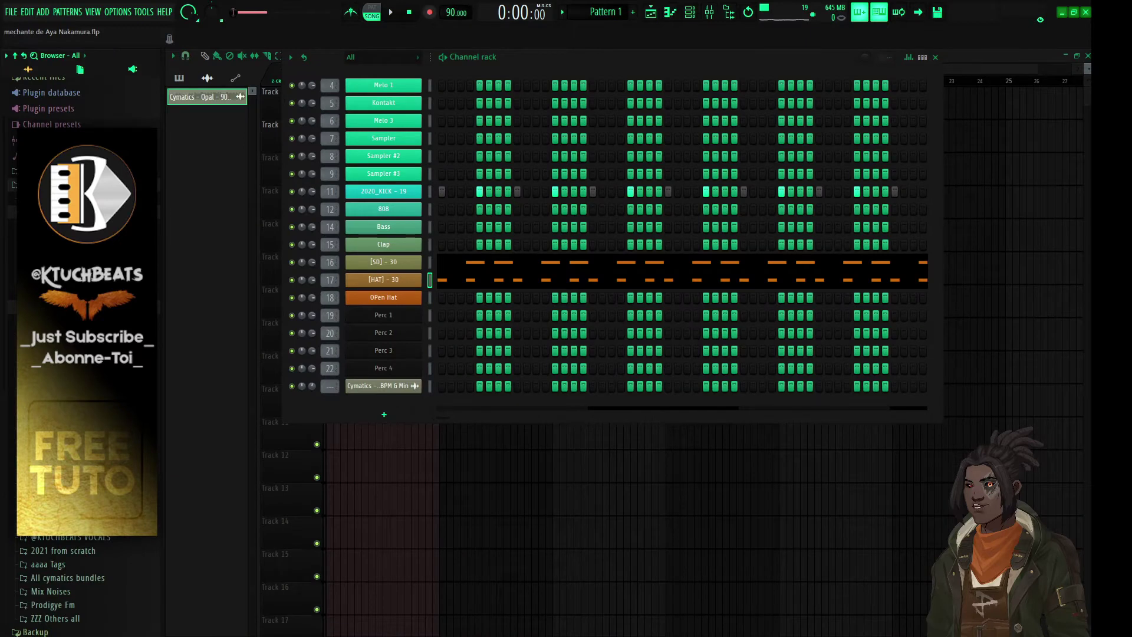
left_click(71, 347)
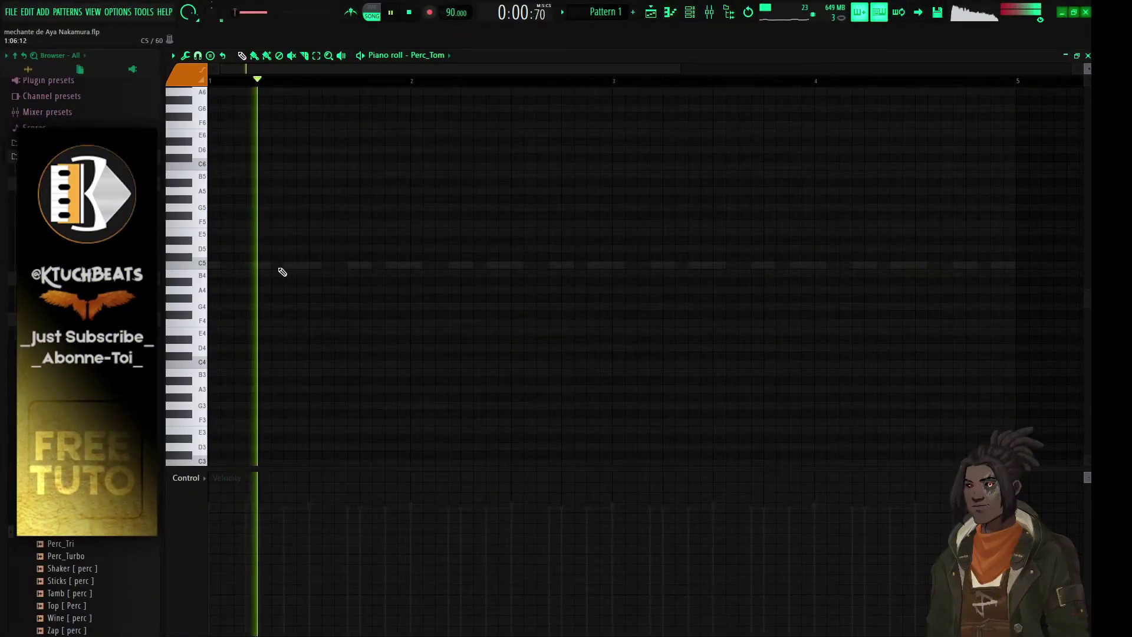
left_click(276, 265)
left_click(289, 264)
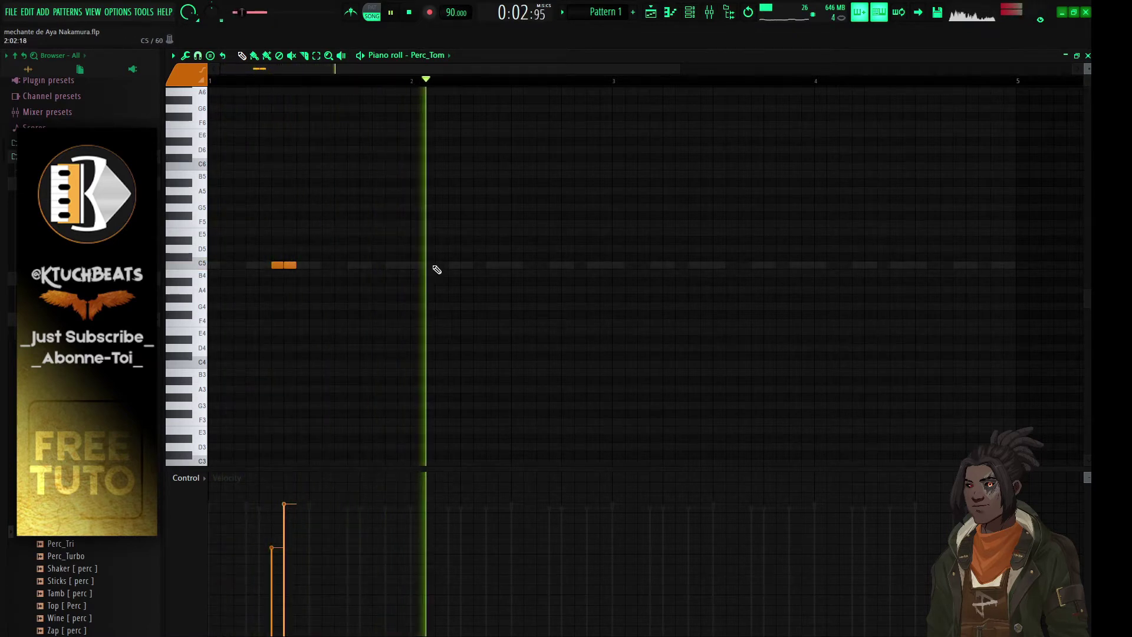
- Select the first bar of Perc_Tom notes and duplicate it three times to fill four bars
left_click_drag(419, 83, 3, 130)
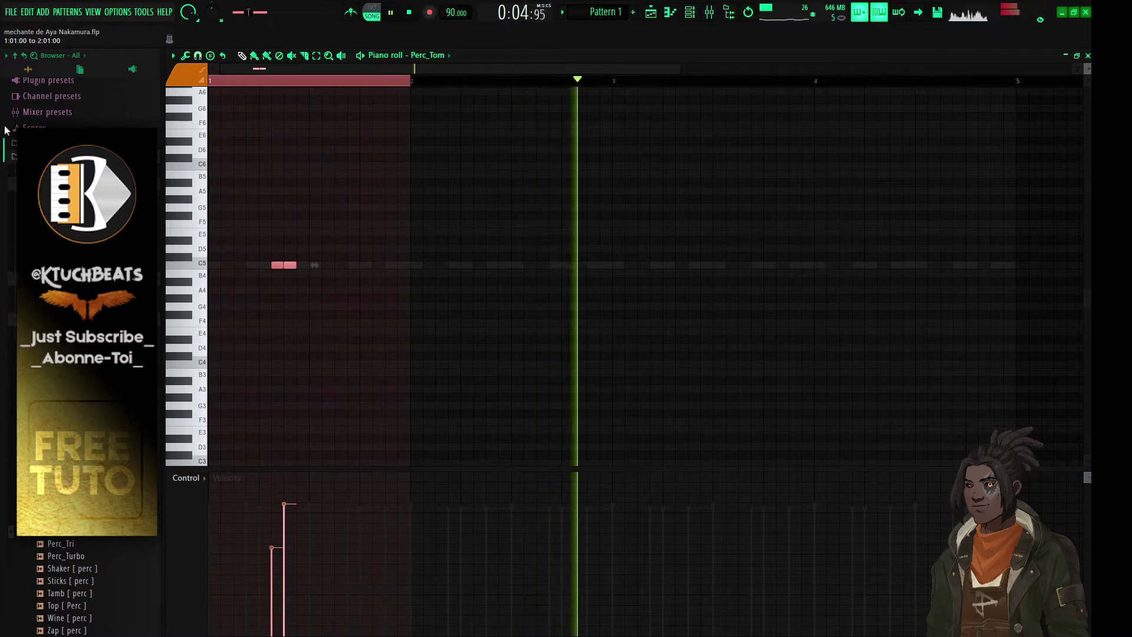
key("ctrl+b")
key("ctrl+b")
key("ctrl+b")
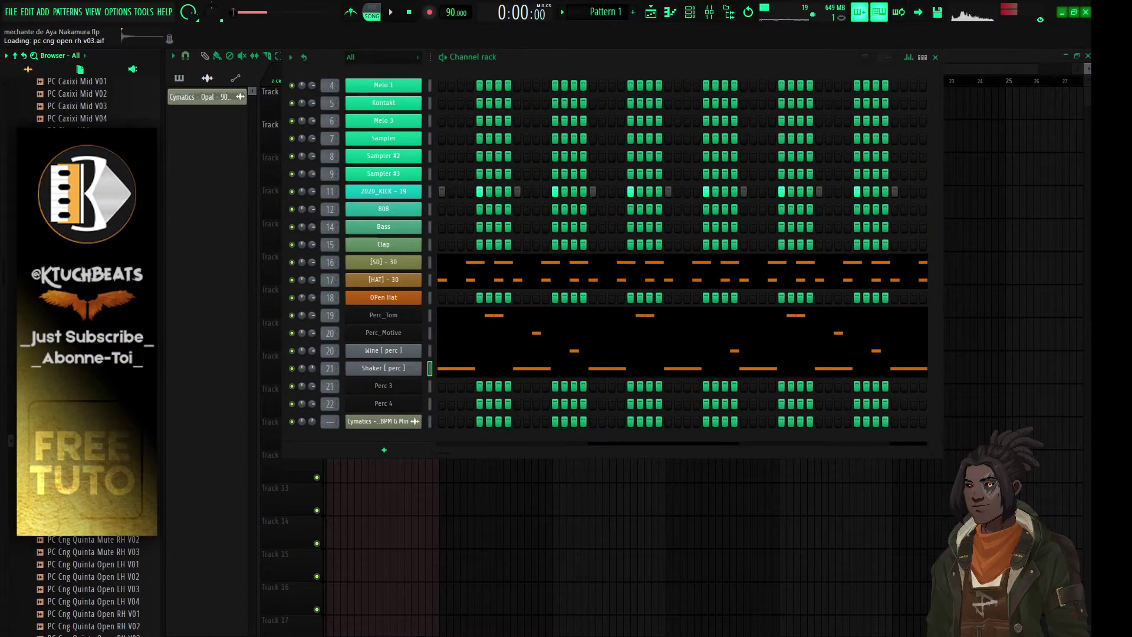
- Add the MPE_TOM_ 3 sample from the AmaPiano pack as a new channel above Perc 3 and adjust its trim
scroll(87, 383, "down", 6)
left_click(87, 383)
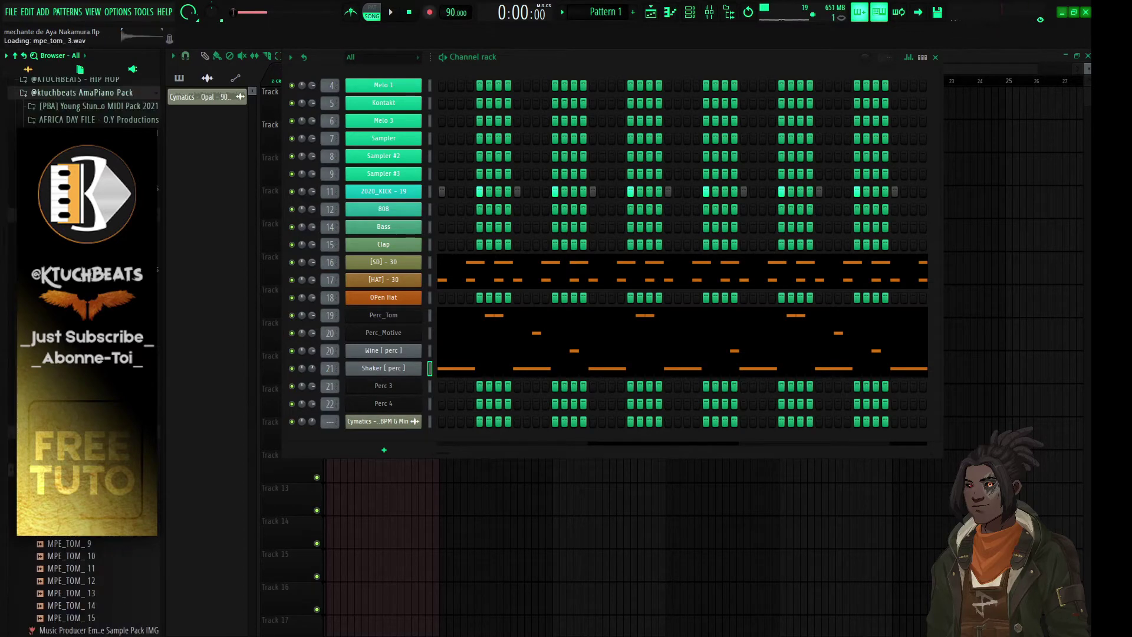
left_click_drag(331, 407, 373, 383)
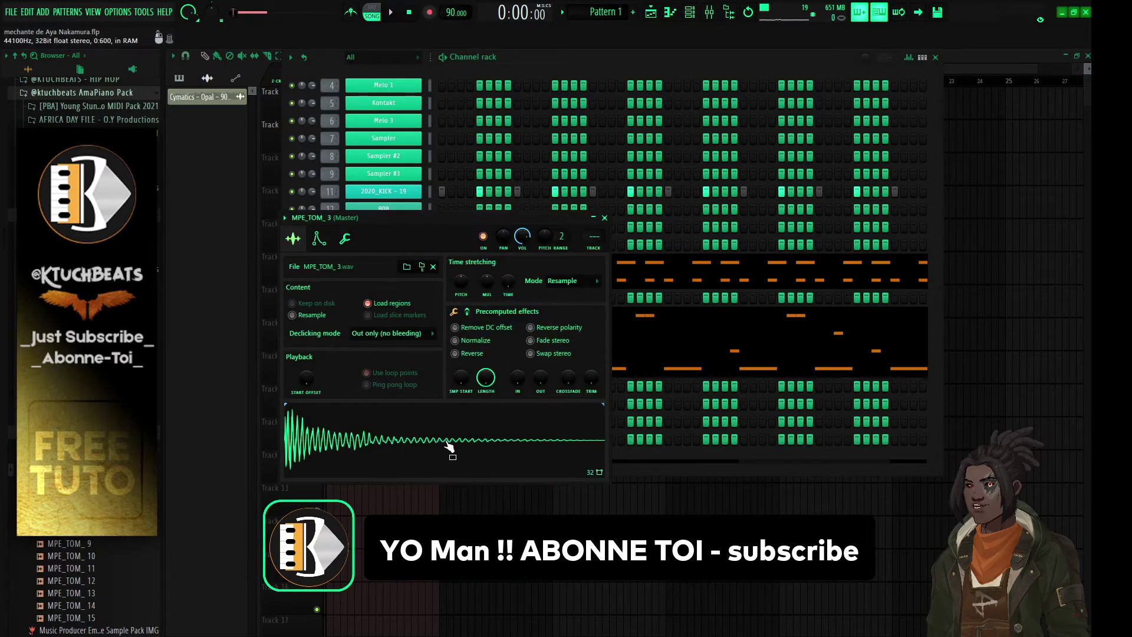
left_click(468, 312)
left_click_drag(591, 377, 590, 392)
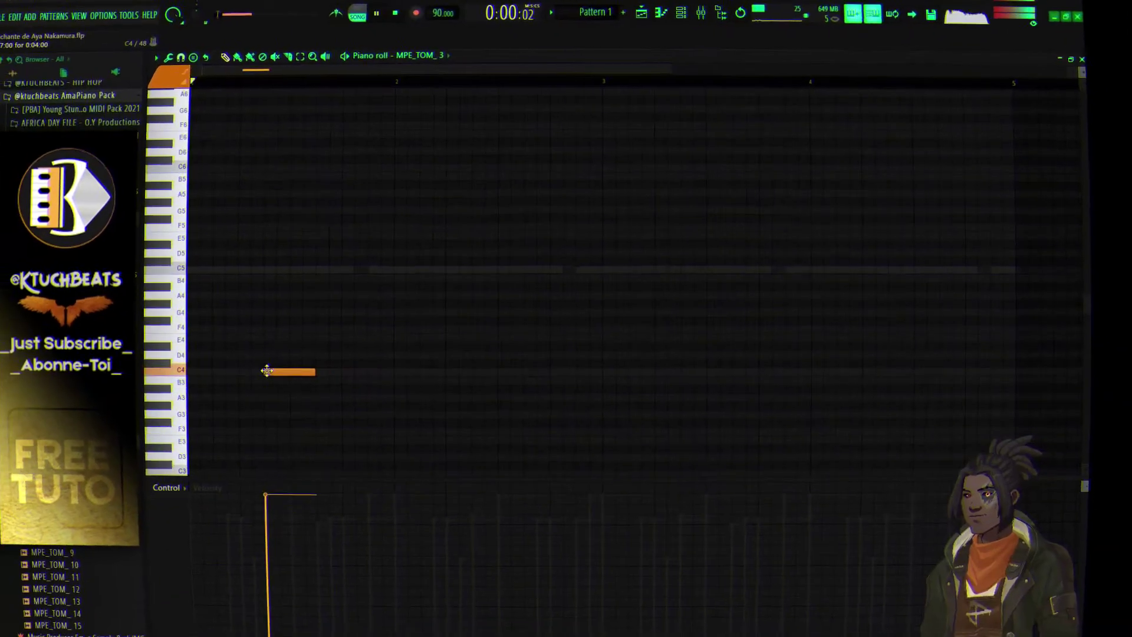
- Place two four-step C5 notes for MPE_TOM_ 3 in bar 1, starting at steps 7 and 15
left_click_drag(266, 372, 291, 259)
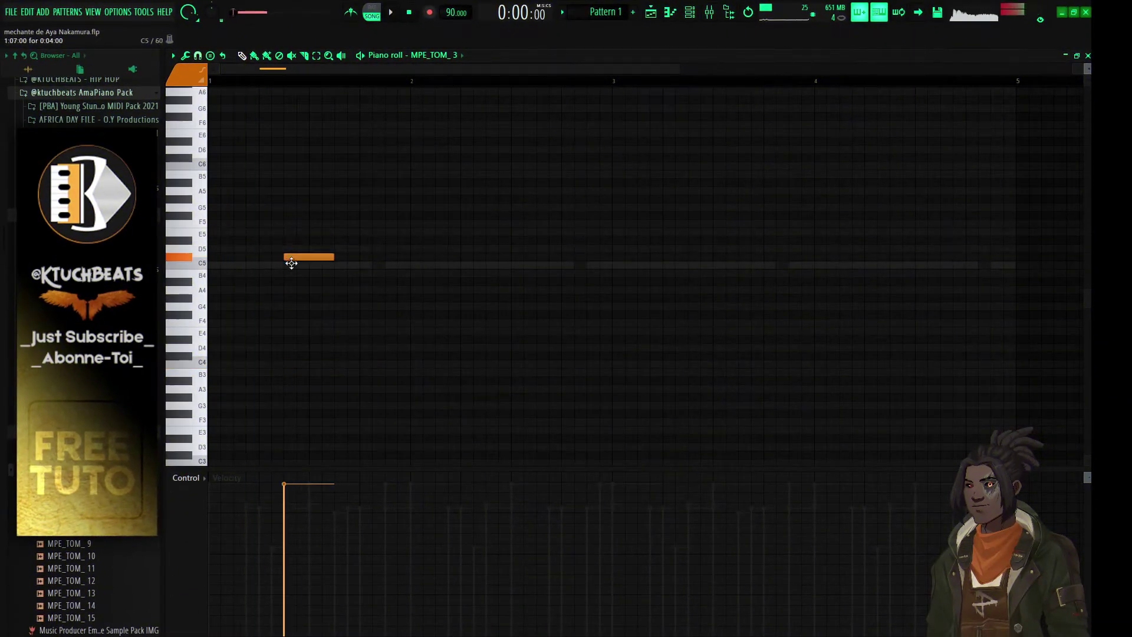
left_click(391, 265)
key("space")
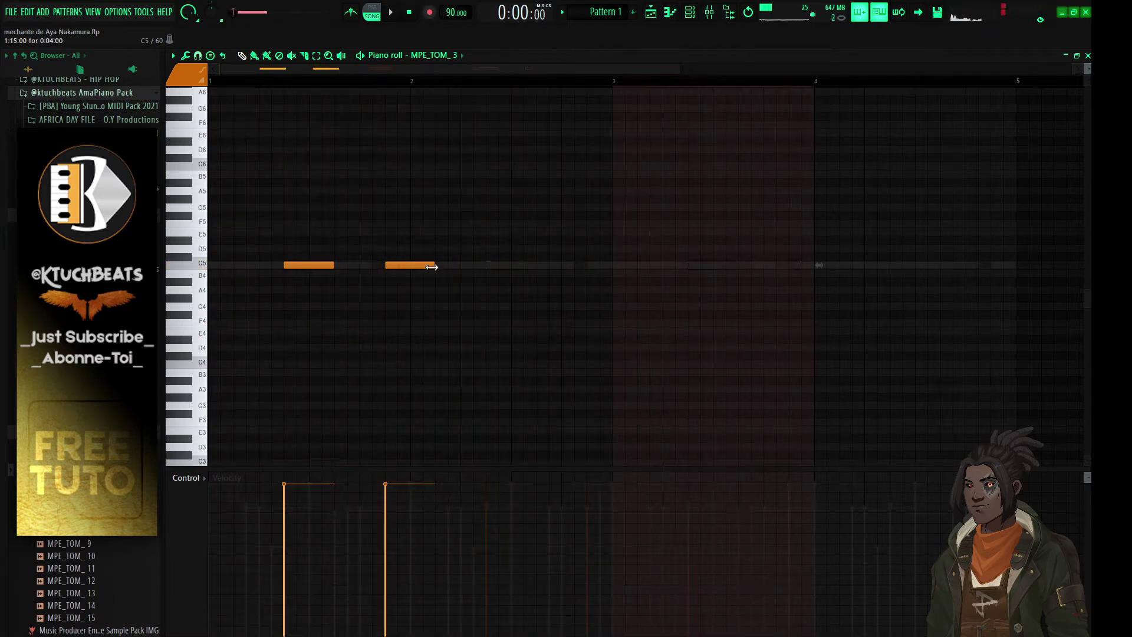
- Shorten the second MPE_TOM_ 3 note in bar 1 to one step and duplicate the bar three times to fill four bars
left_click_drag(436, 264, 397, 262)
key("ctrl+b")
key("ctrl+b")
key("ctrl+b")
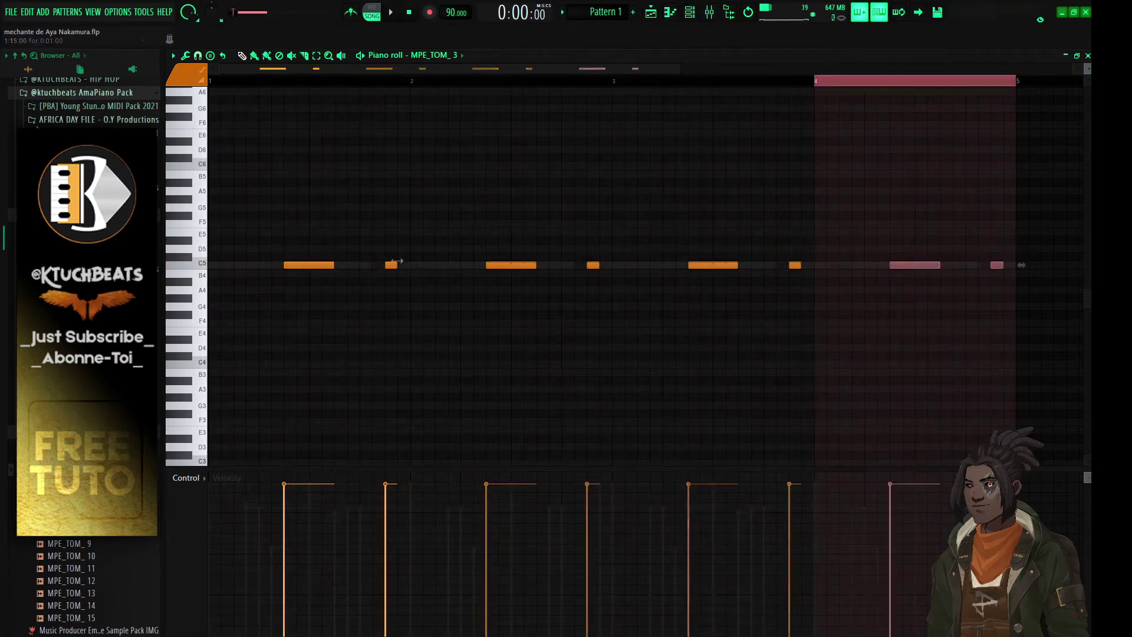
- Play back the arrangement with the MPE_TOM_ 3 pattern, close its piano roll and save the project
key("space")
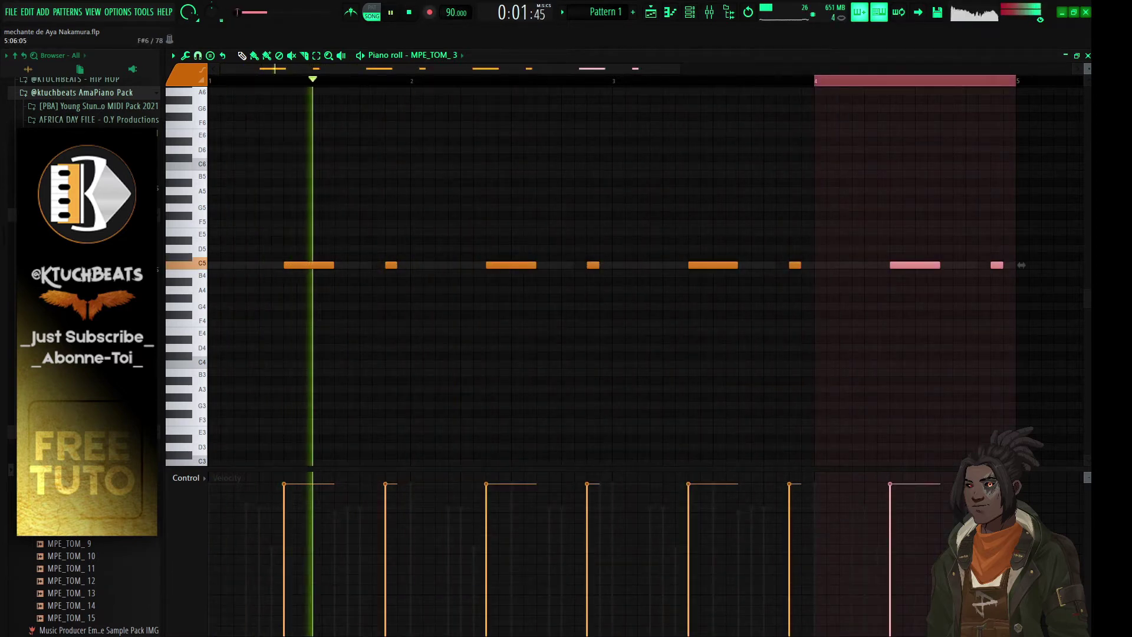
left_click(1088, 55)
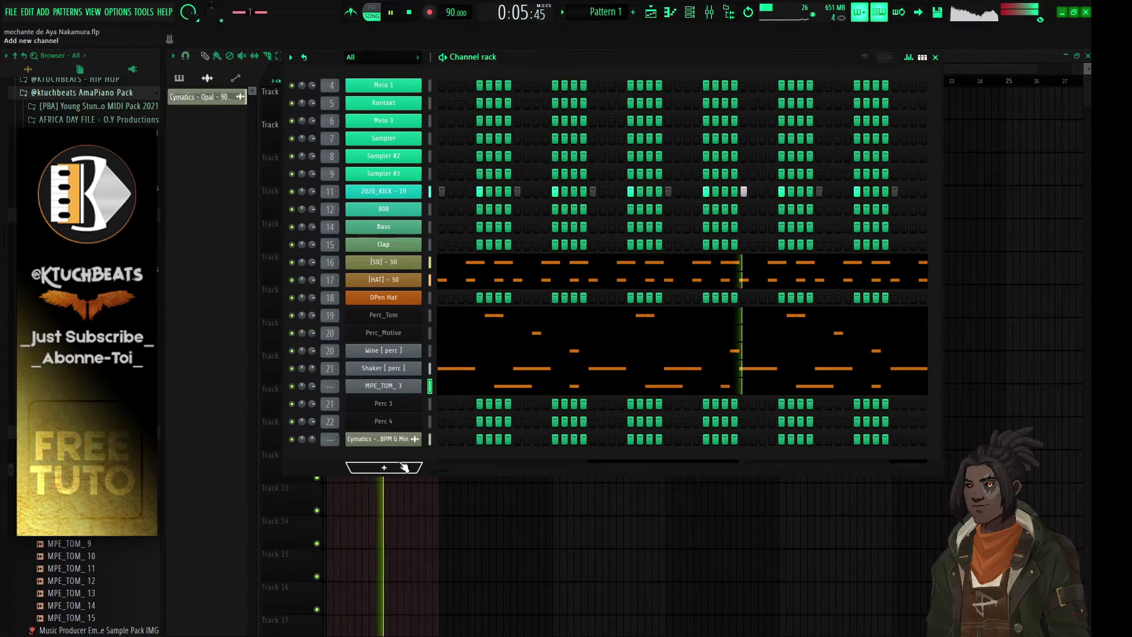
key("ctrl+s")
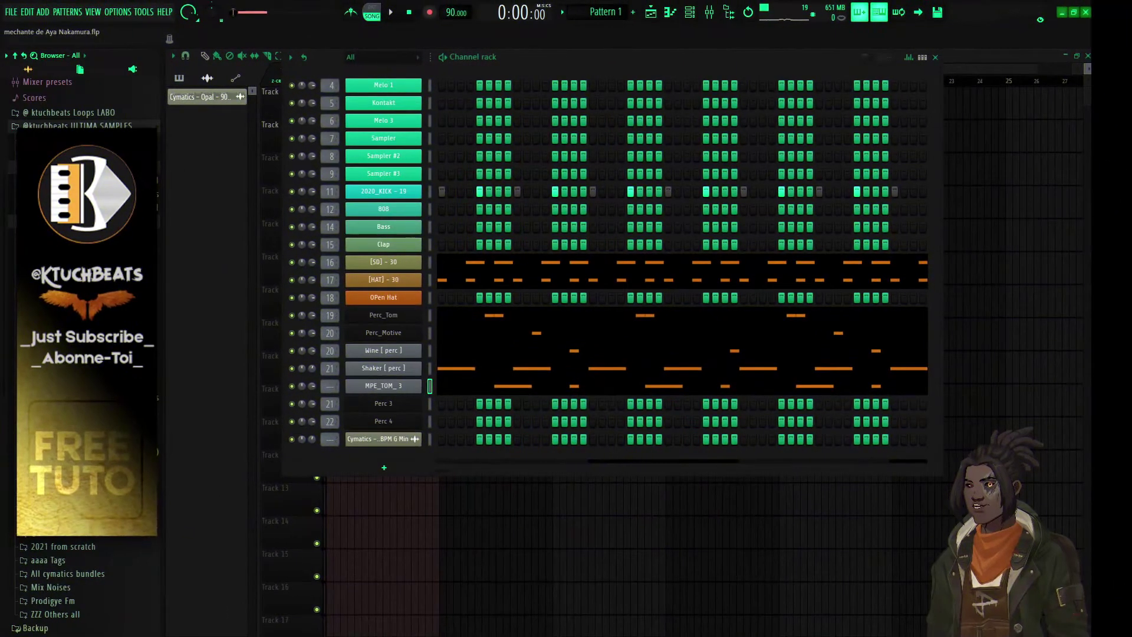
- Add the [MS] Amapiano Perc 25 - Umlilo sample as a new channel above Perc 3
left_click(88, 330)
scroll(88, 330, "down", 9)
left_click_drag(88, 247, 386, 403)
left_click(387, 404)
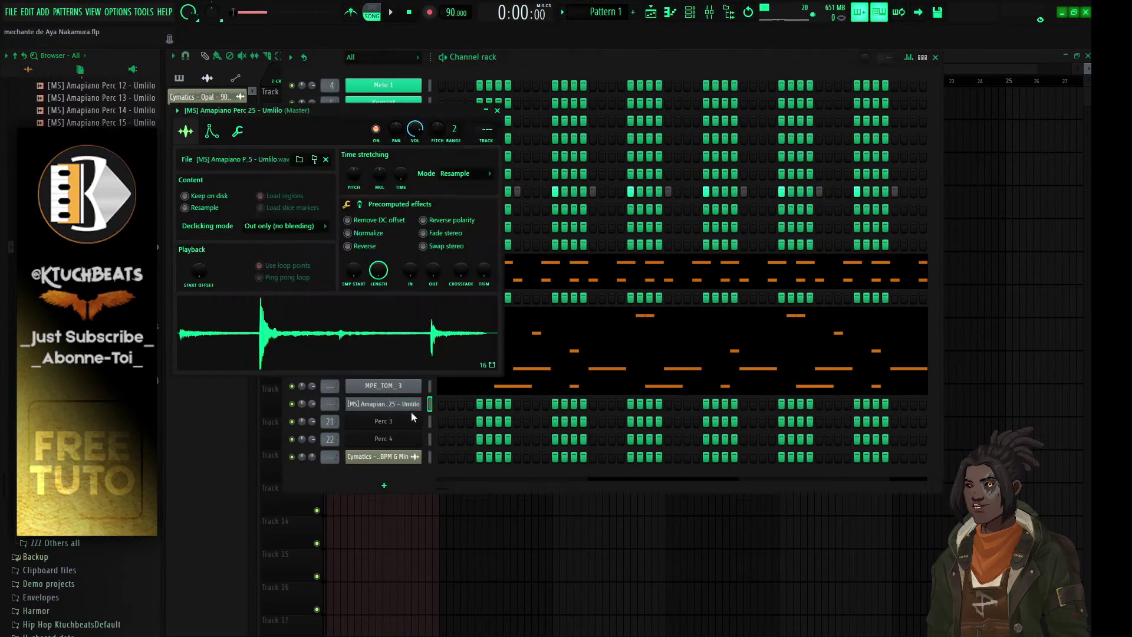
left_click(500, 111)
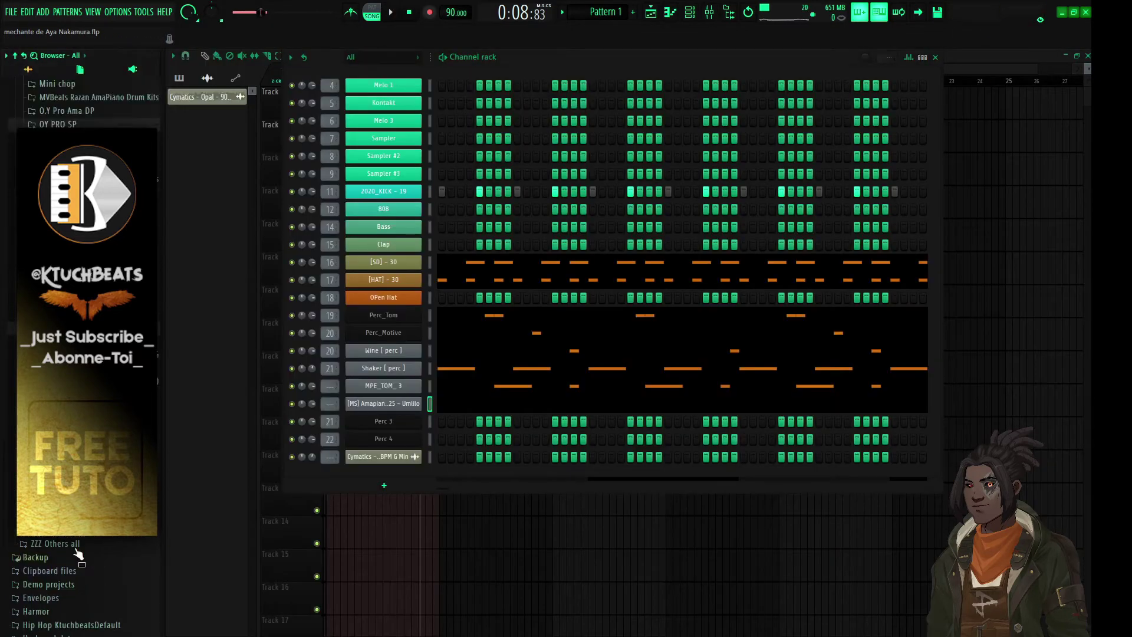
- Add the (BR) AMA PIANO perc 2 sample as a channel, placing short C5 notes near the end of bar 4 with adjusted velocity
scroll(77, 555, "down", 3)
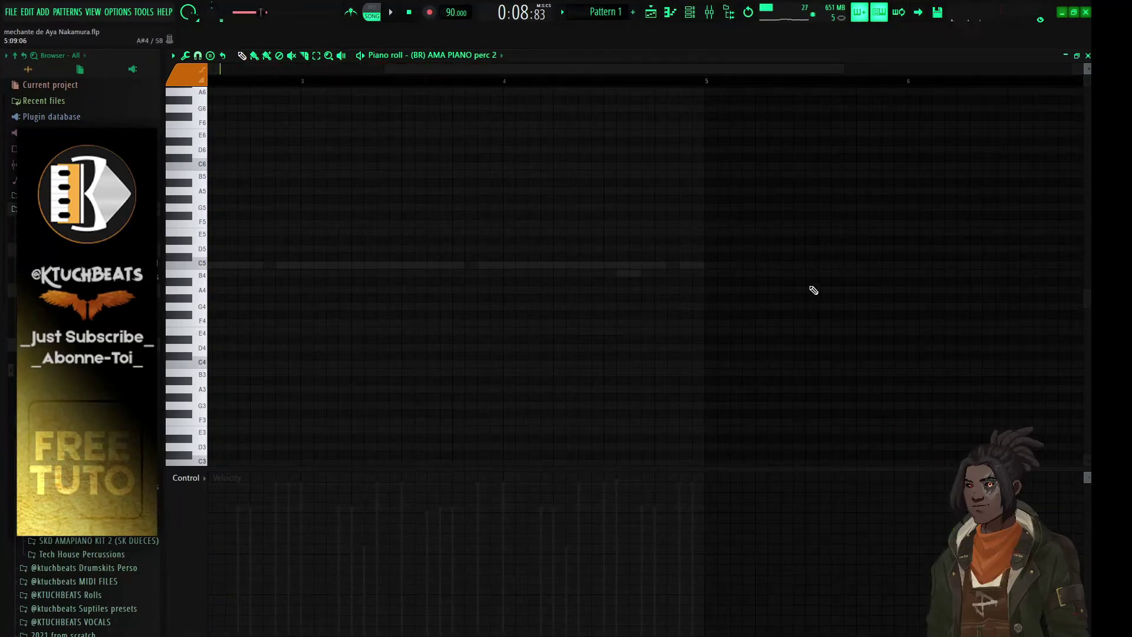
left_click(647, 273)
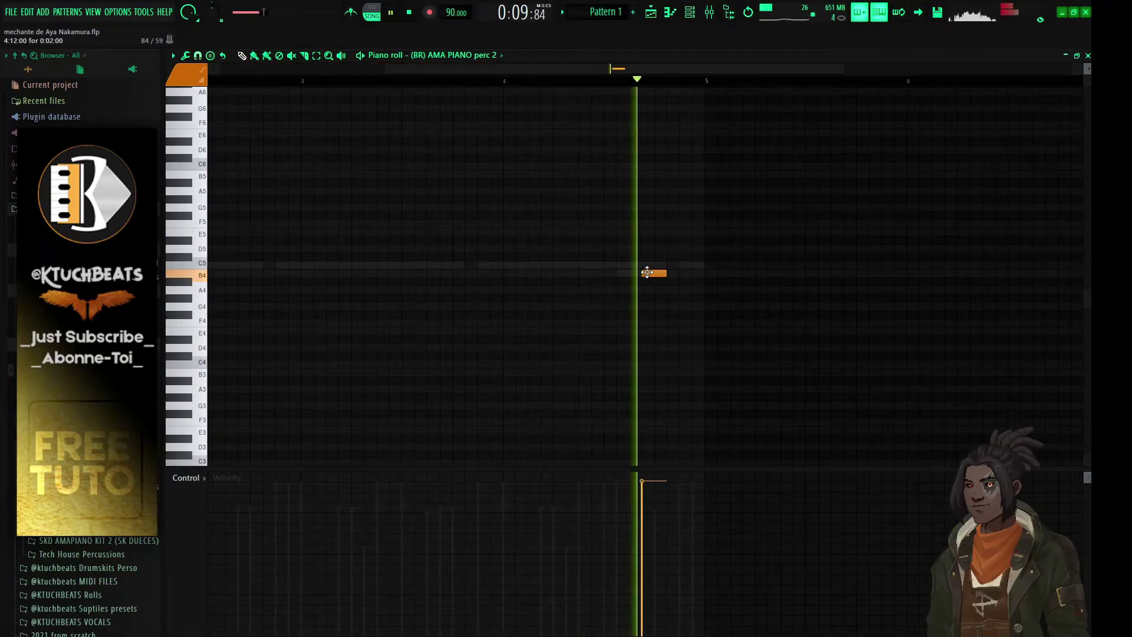
left_click_drag(647, 272, 646, 265)
left_click(661, 266)
left_click(673, 265)
left_click(649, 546)
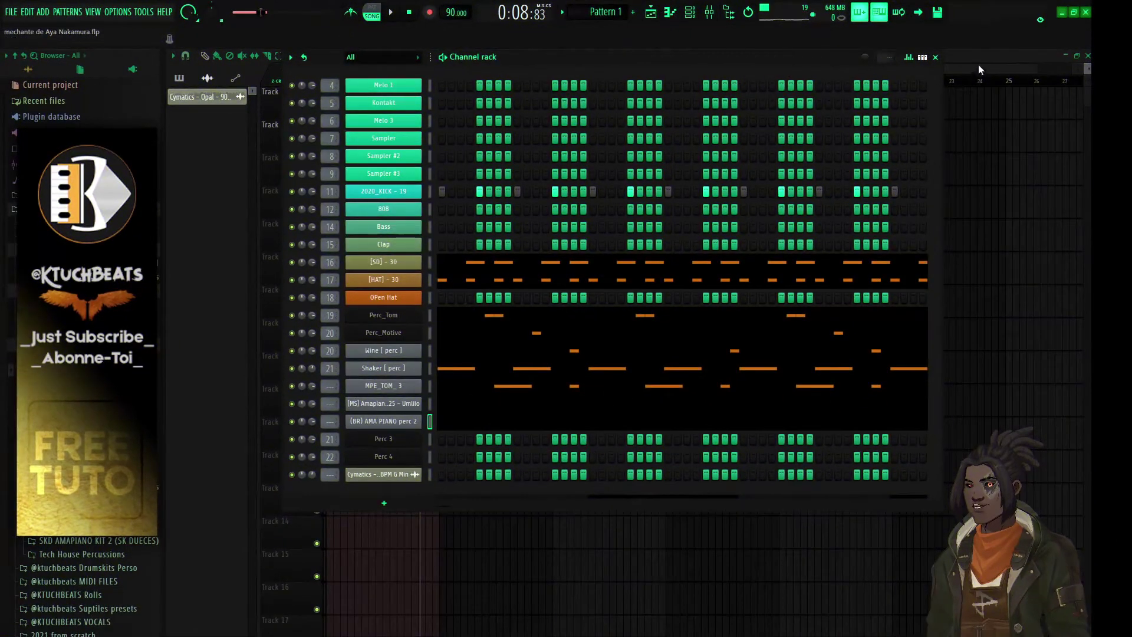
- Split Pattern 1 by channel and lay the separate patterns on playlist tracks 3 to 12, repeated through bar 12
left_click(978, 69)
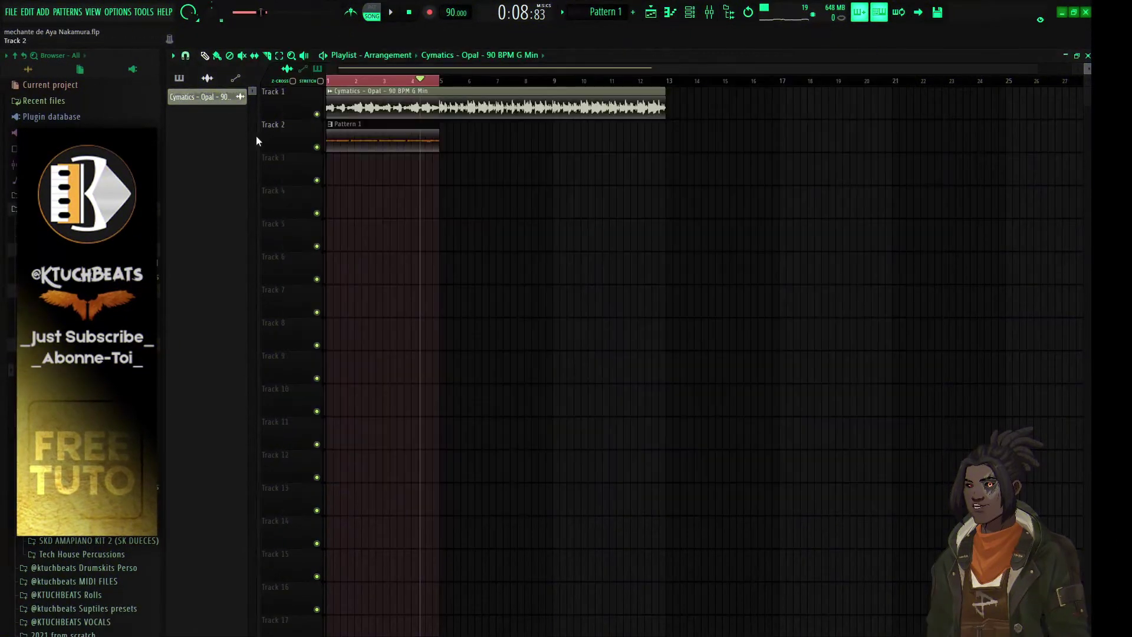
left_click(564, 13)
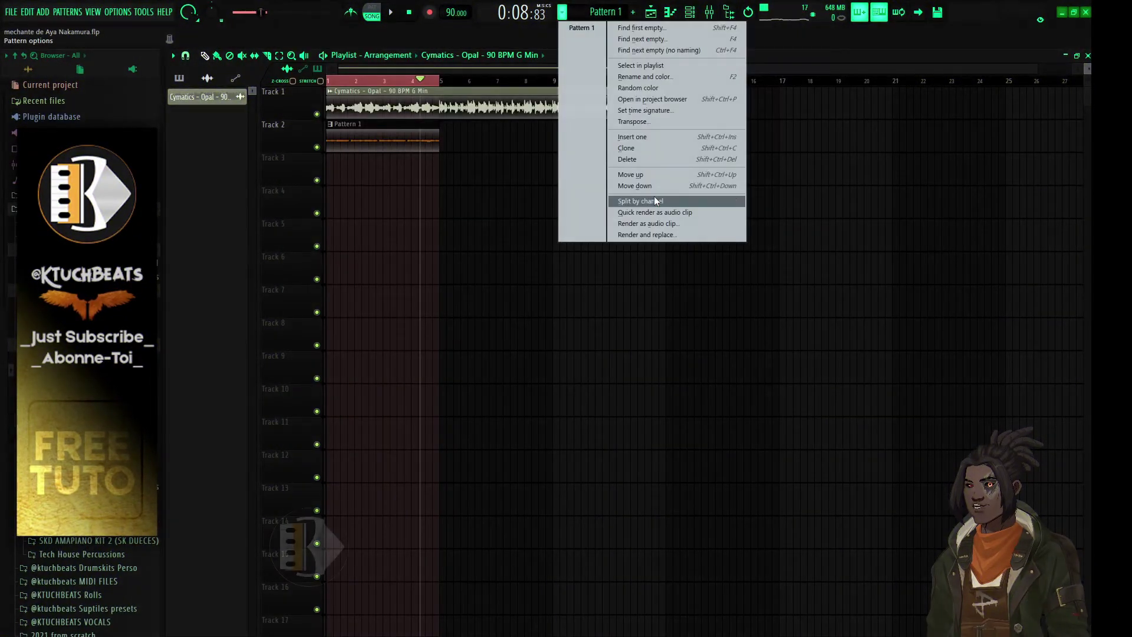
left_click(664, 206)
left_click_drag(200, 96, 330, 180)
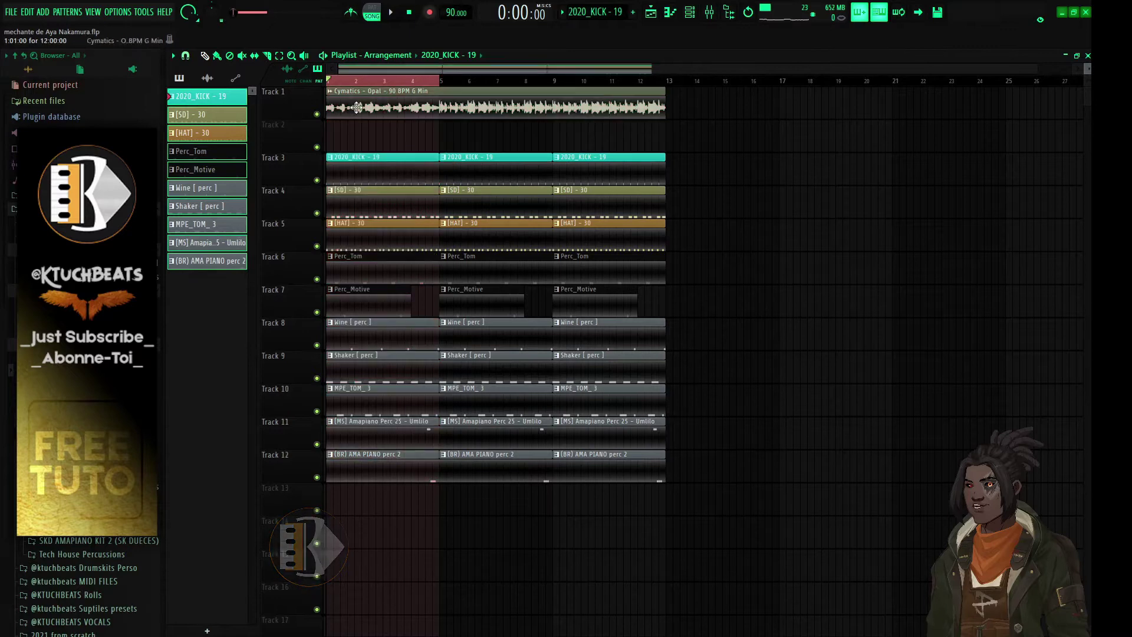
- Duplicate the Cymatics Opal loop onto Track 2 as a unique clip and reverse its audio
left_click_drag(354, 109, 354, 144)
left_click(330, 125)
left_click(353, 213)
double_click(354, 136)
left_click(393, 276)
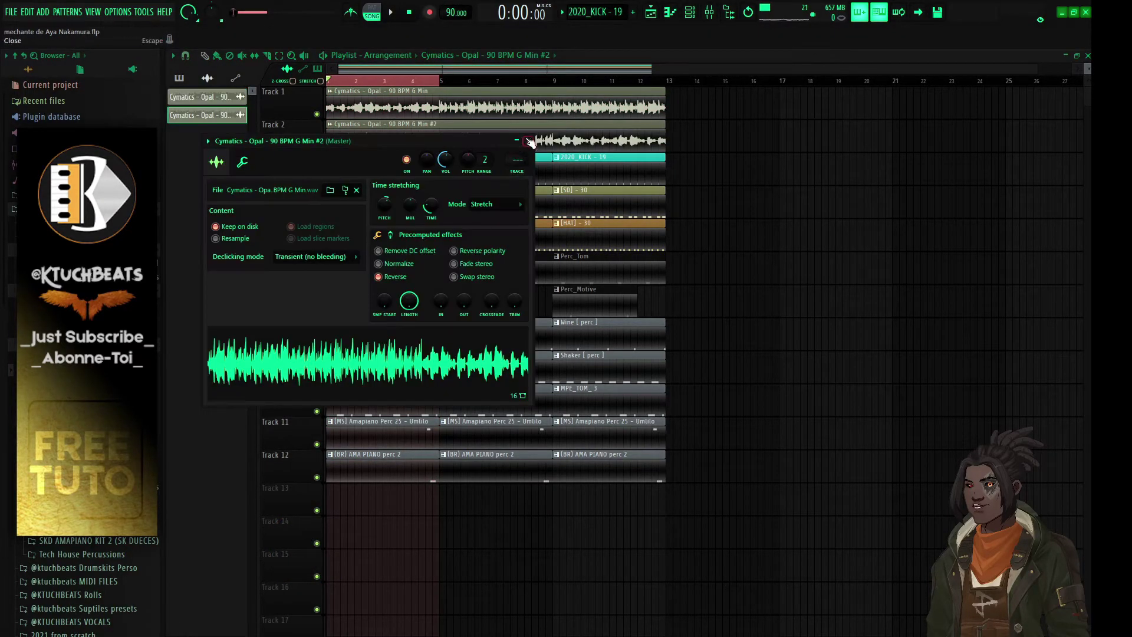
left_click(530, 141)
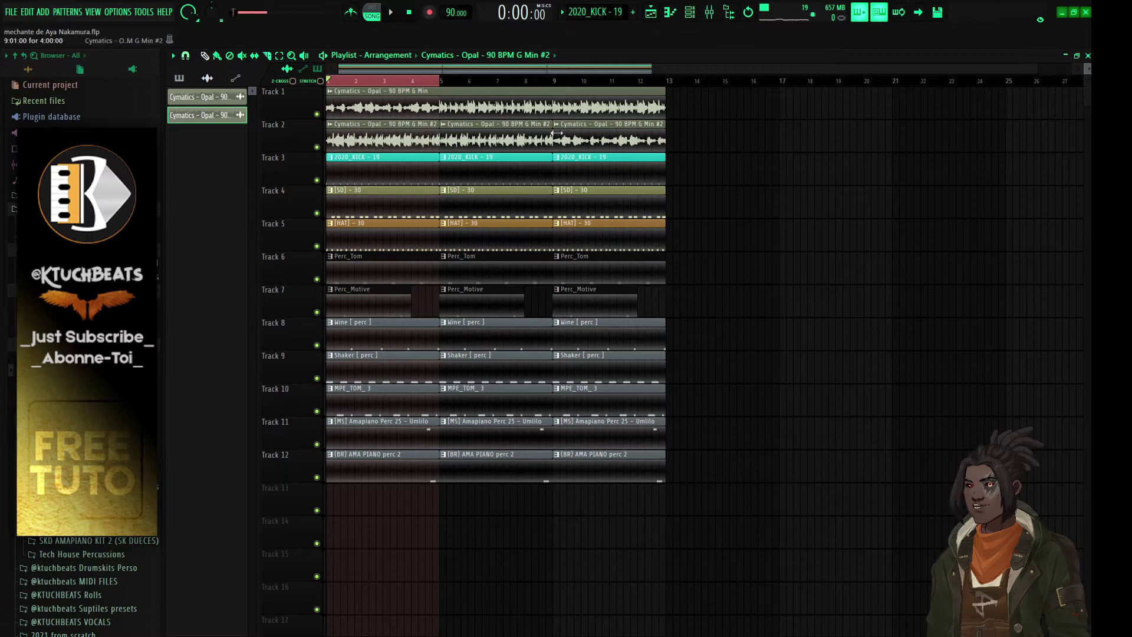
- Insert a playlist track at Track 2 and rearrange the reversed Opal loop there as half-bar slices through bar 12
right_click(274, 127)
left_click(327, 339)
left_click_drag(355, 162, 582, 129)
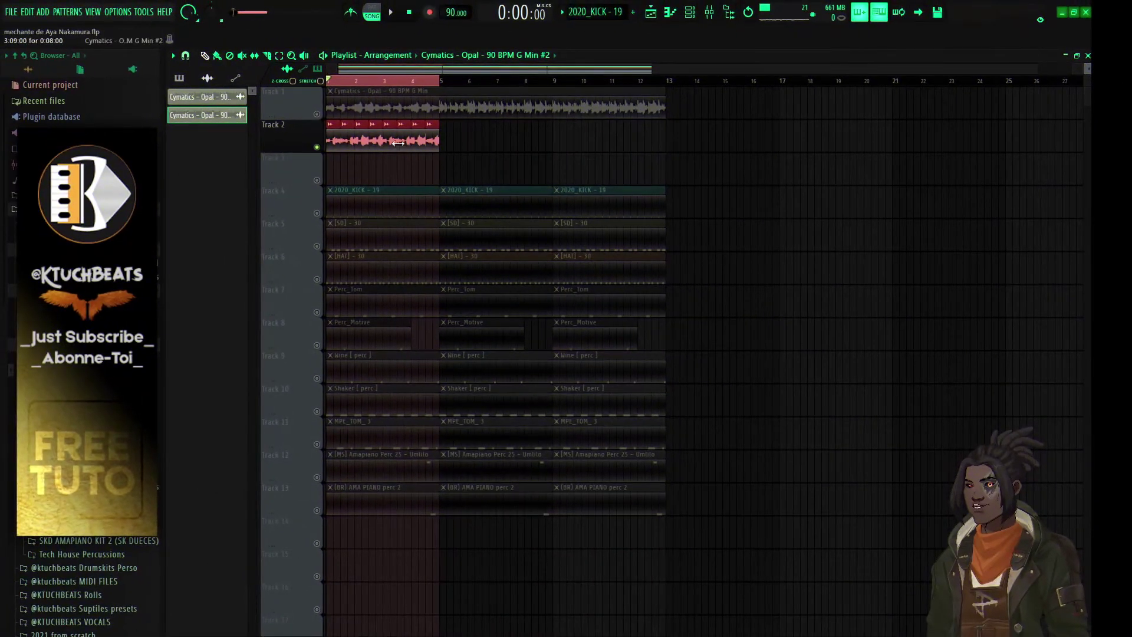
double_click(393, 141)
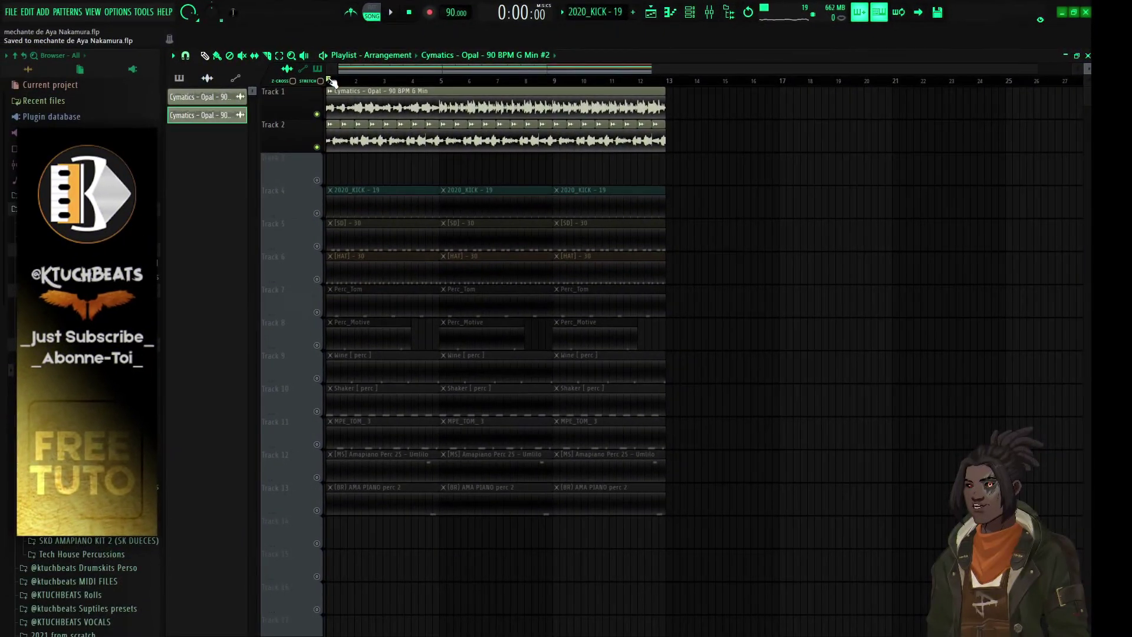
- Insert a playlist track at Track 3 and load Evanescent - Baby Grand Piano on channel 7 for a new pattern named pad
right_click(303, 163)
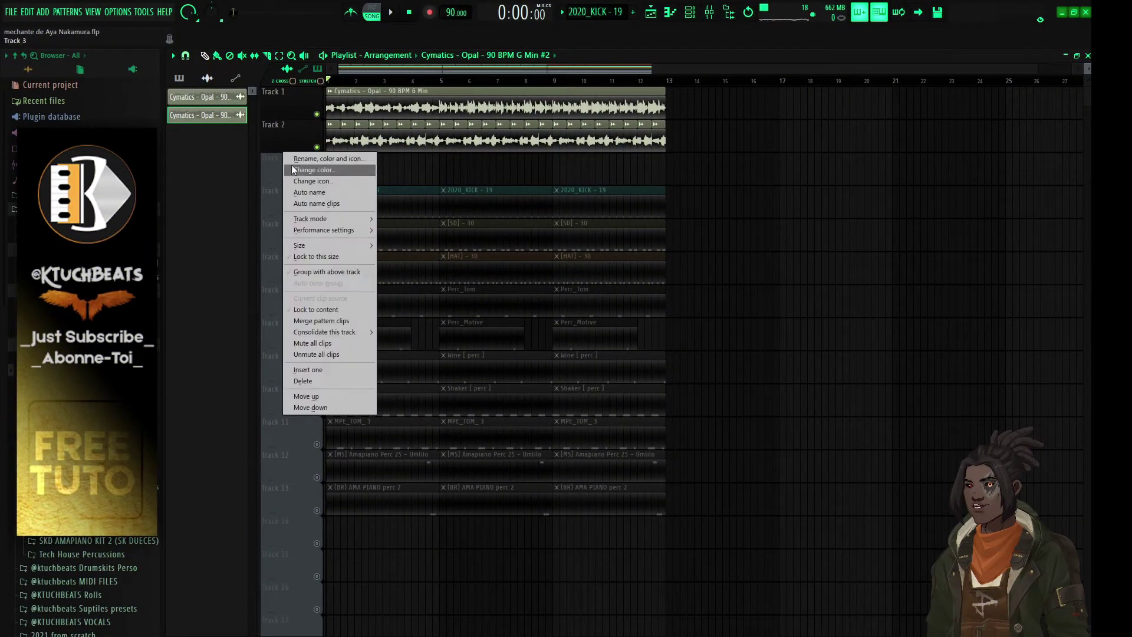
left_click(328, 369)
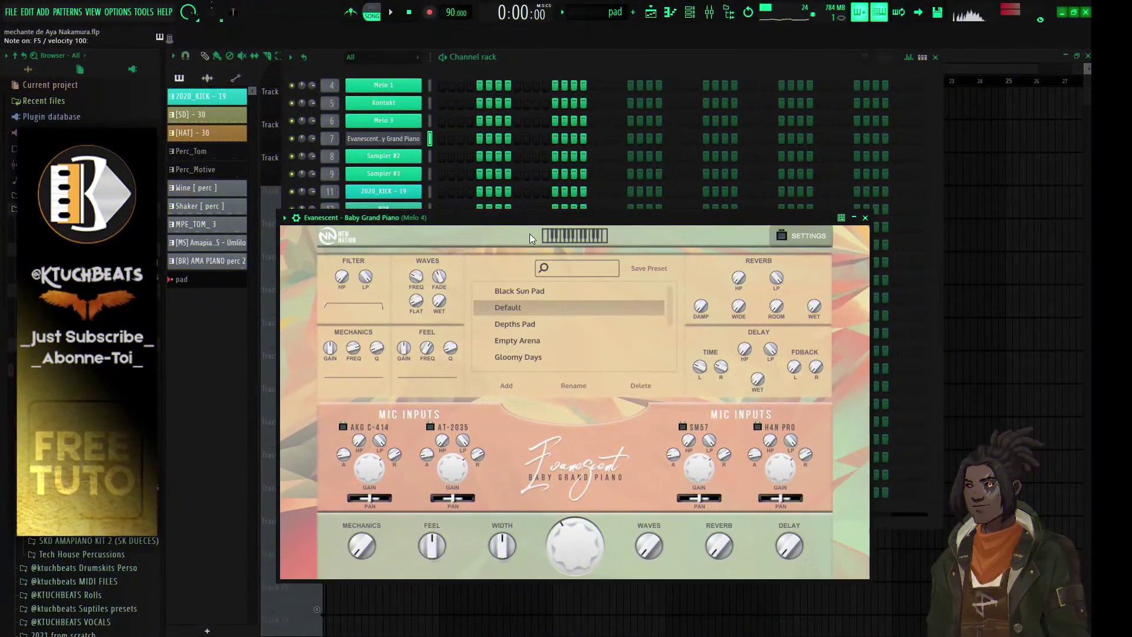
left_click(864, 220)
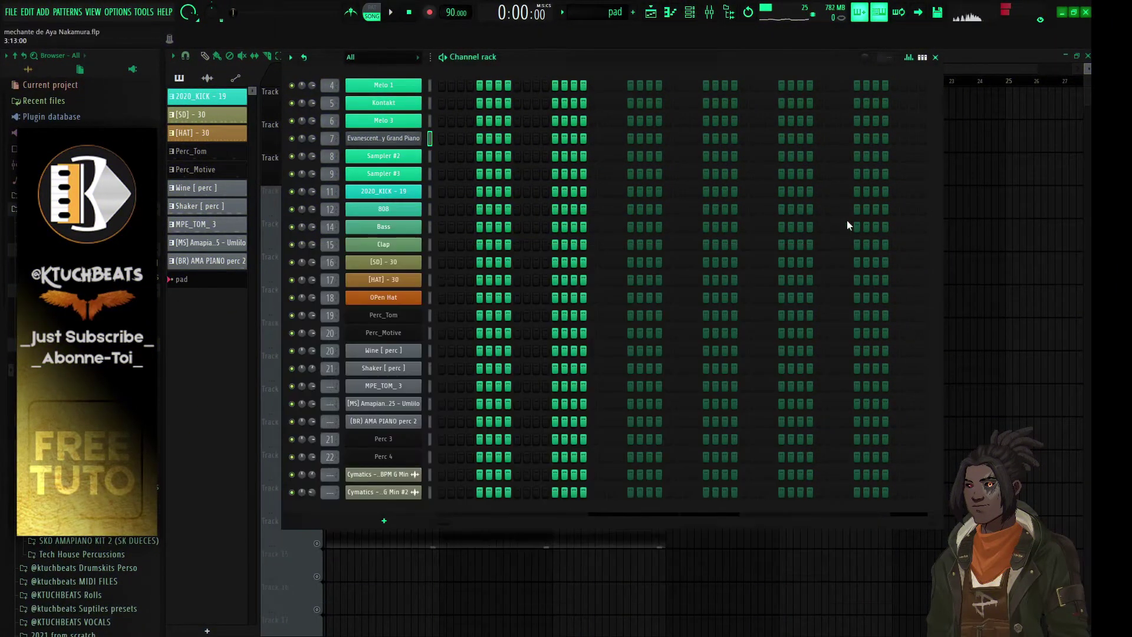
- Enter a four-bar progression of sustained chords for Evanescent - Baby Grand Piano in the pad pattern's piano roll
right_click(425, 140)
left_click(444, 141)
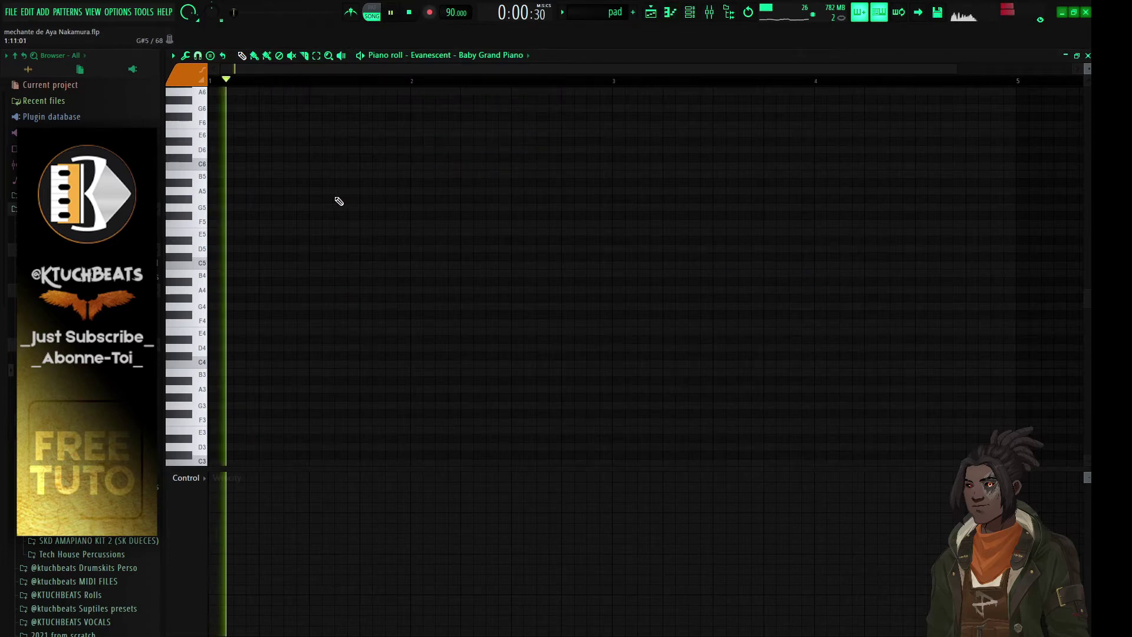
left_click_drag(265, 173, 308, 188)
key("space")
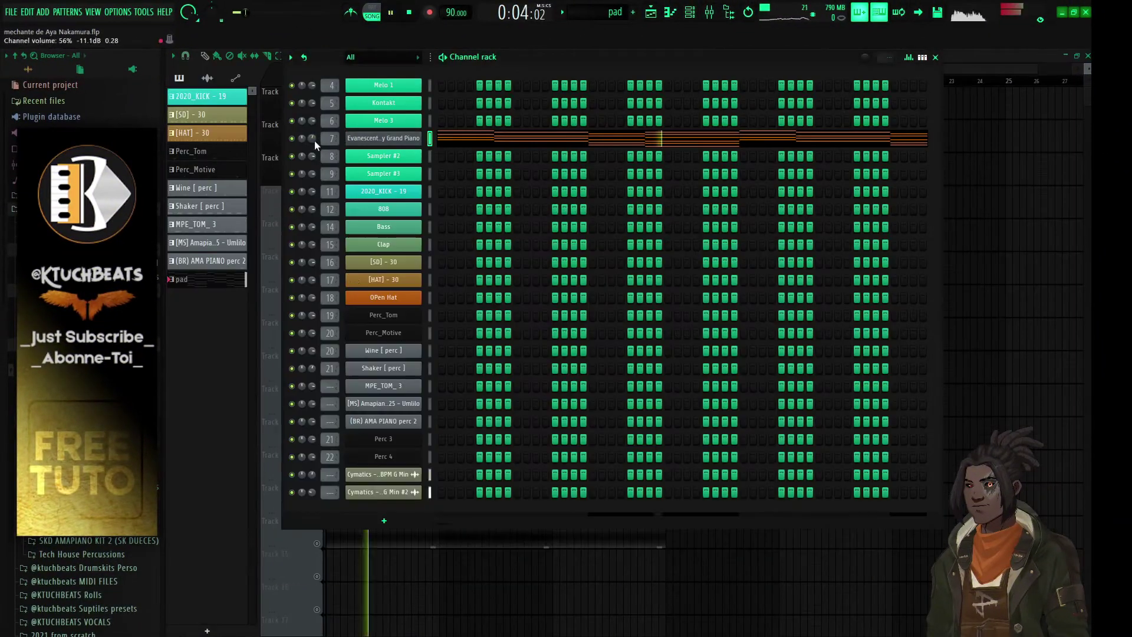
- Audition Evanescent presets such as Empty Arena against the pad chords and choose Underwater Supression
left_click(384, 138)
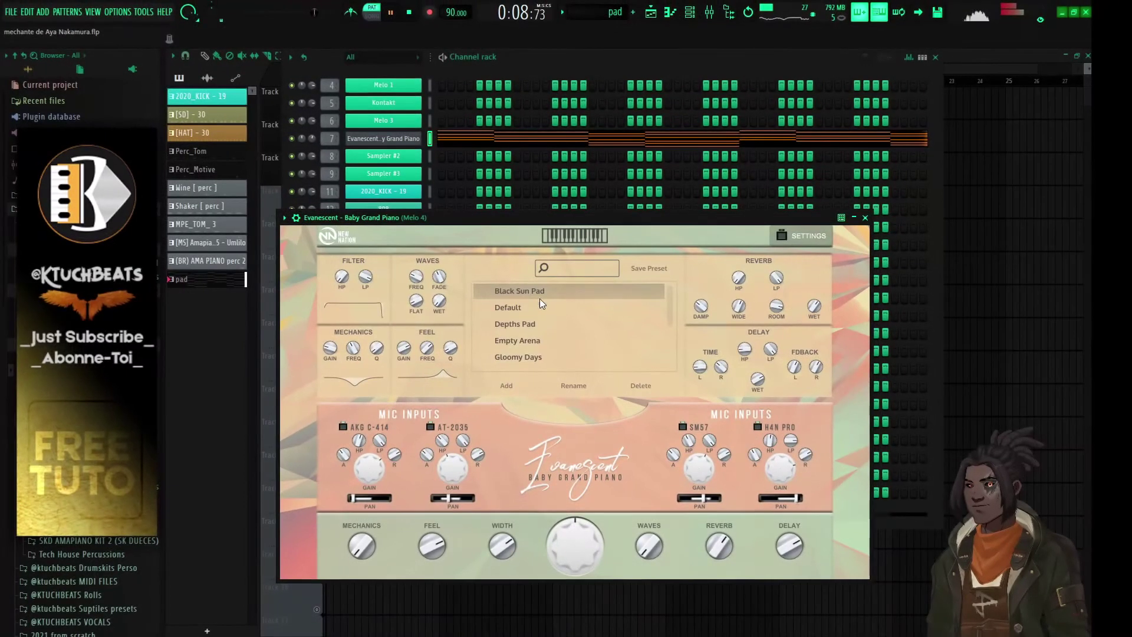
left_click(529, 343)
scroll(539, 345, "down", 5)
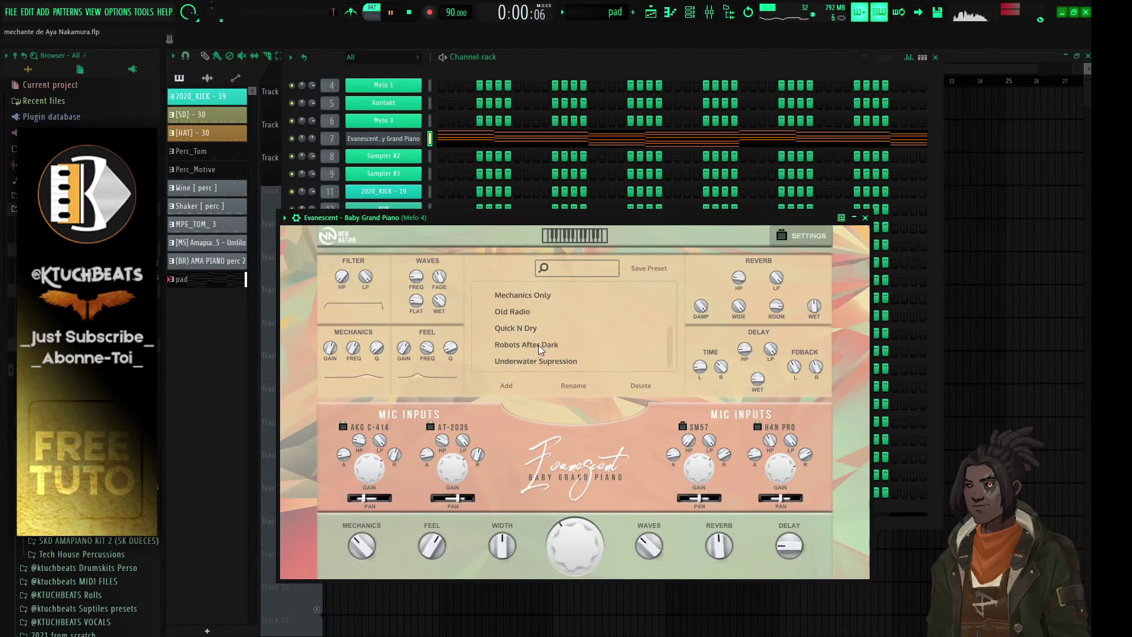
left_click(536, 359)
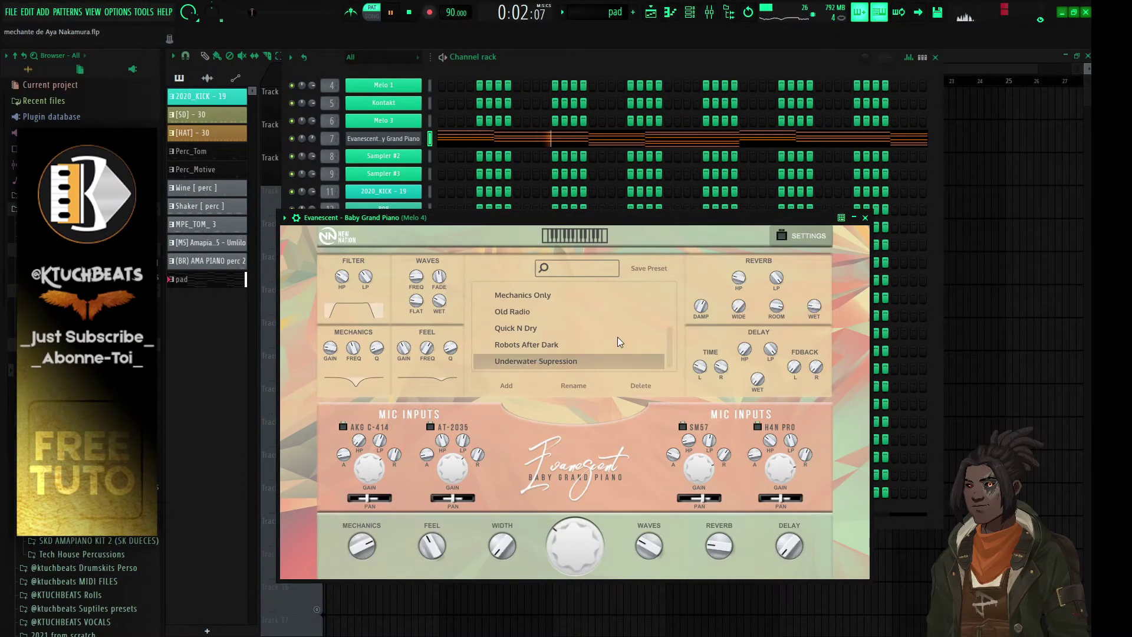
left_click(866, 218)
key("space")
left_click(398, 147)
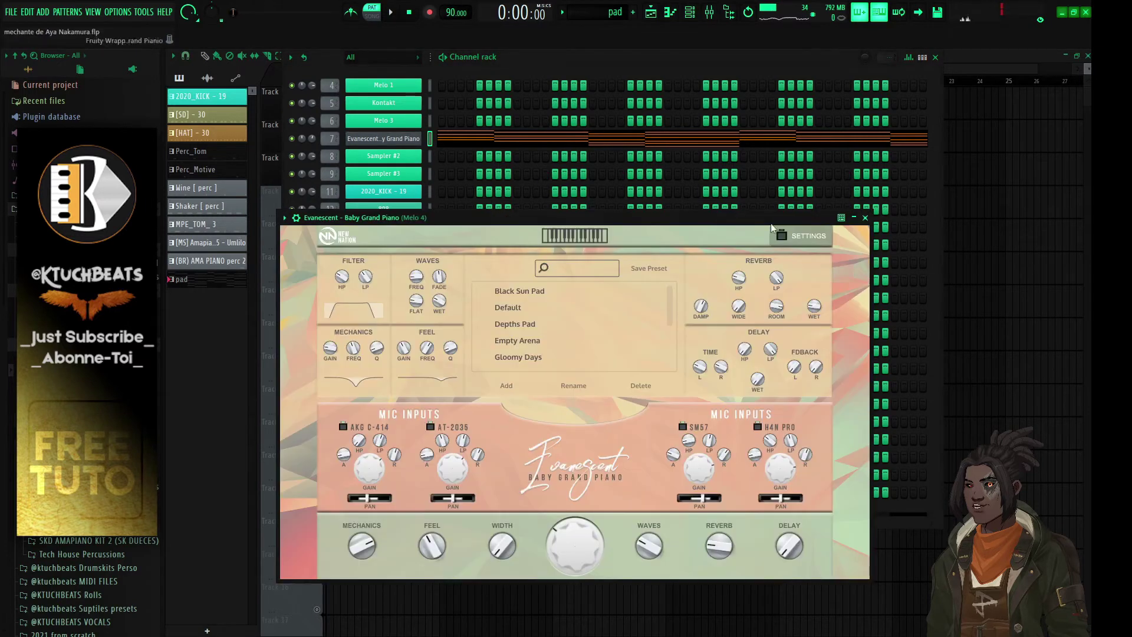
left_click(865, 217)
- Add Driftmaker in slot 4 and Fruity Chorus in slot 2 of the Melo 4 mixer track
left_click(711, 11)
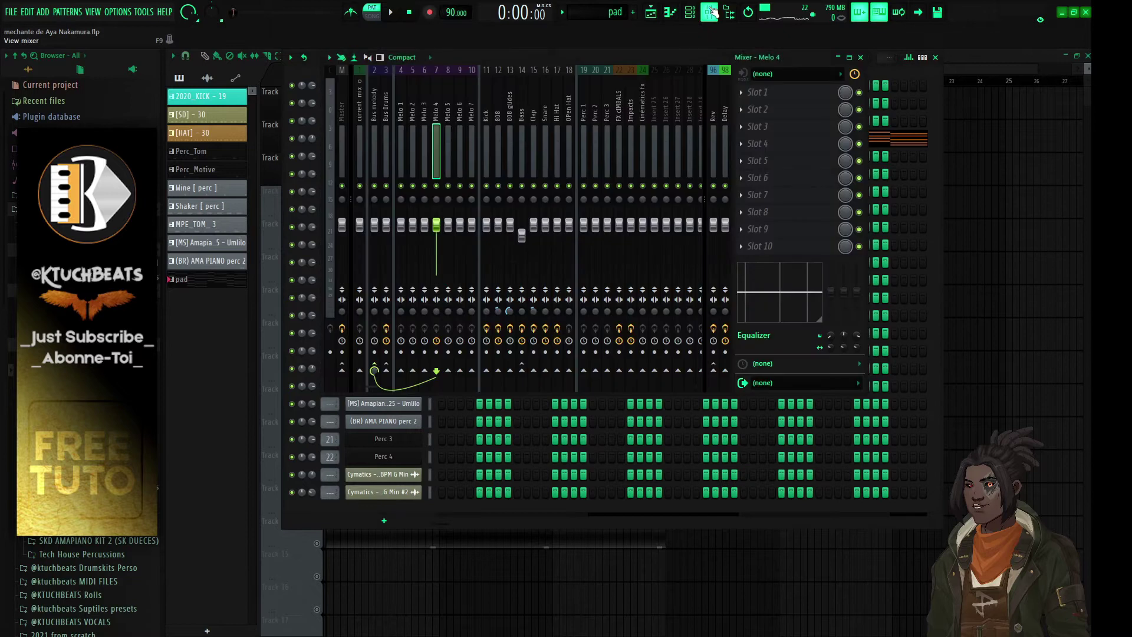
left_click(793, 140)
left_click(968, 340)
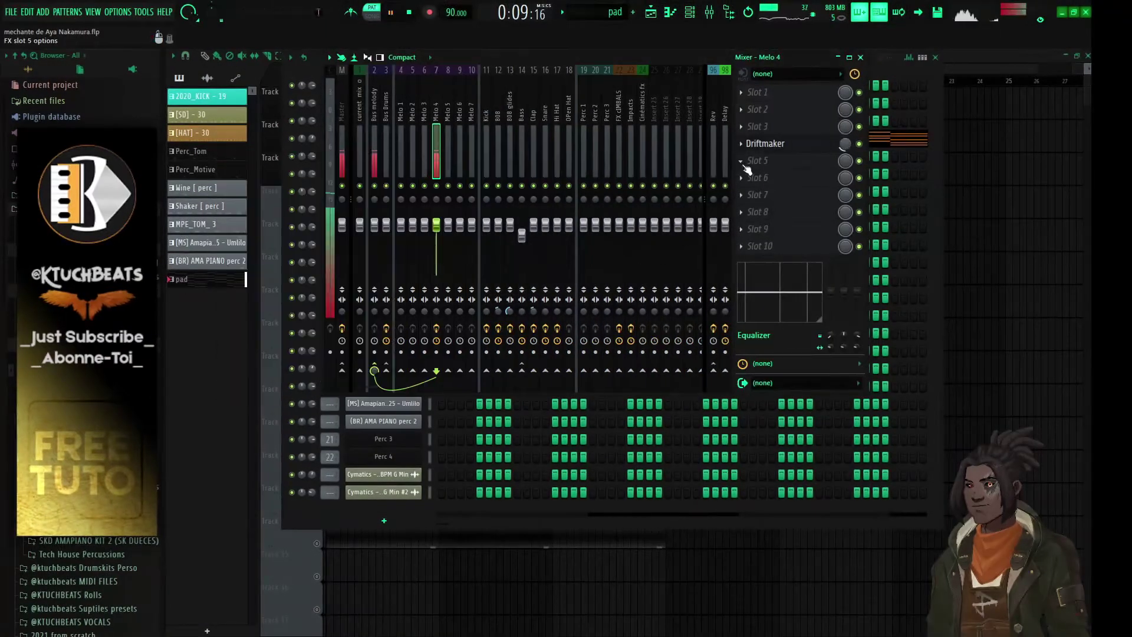
key("space")
left_click(766, 110)
mouse_move(899, 230)
left_click(991, 232)
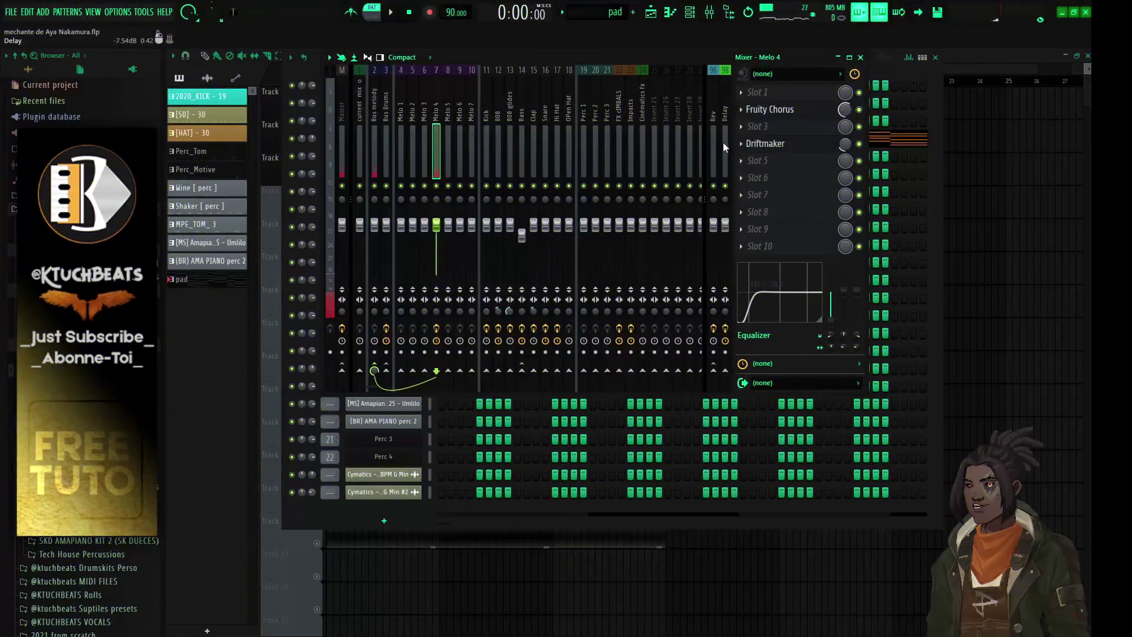
- Set Driftmaker's Blend on the Melo 4 track to about 0.47 and return to the playlist
left_click(799, 145)
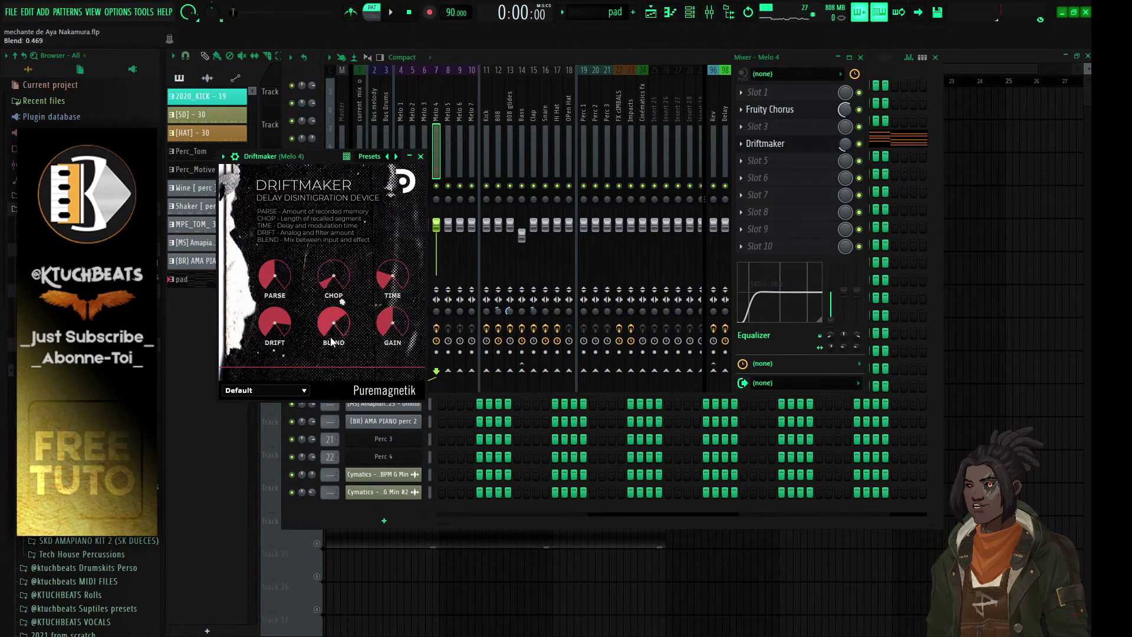
left_click(421, 157)
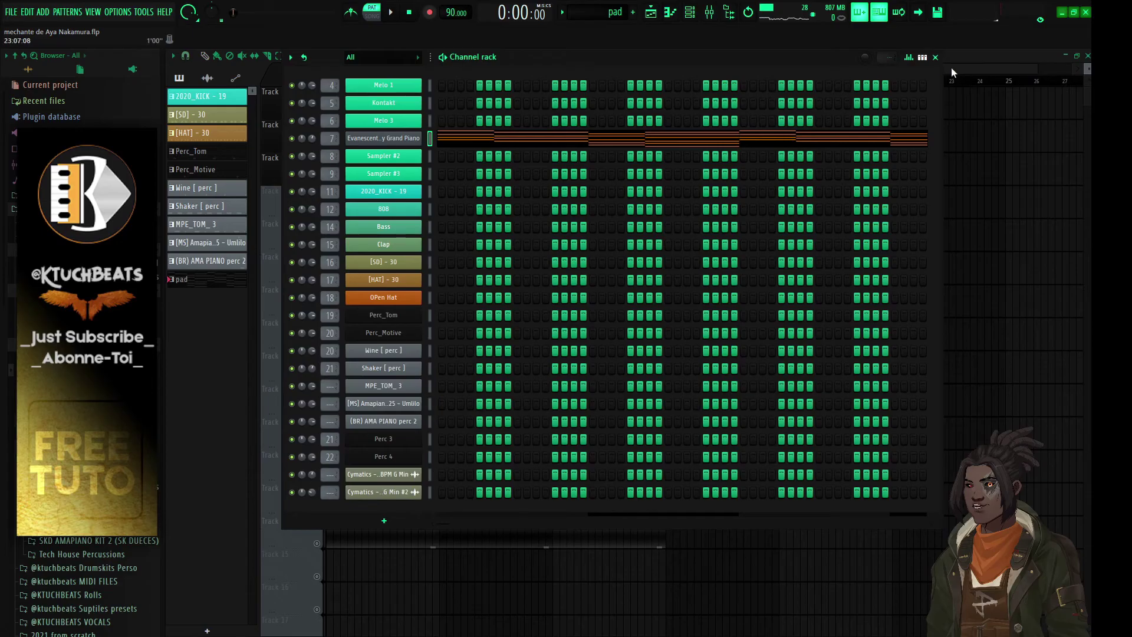
left_click(935, 58)
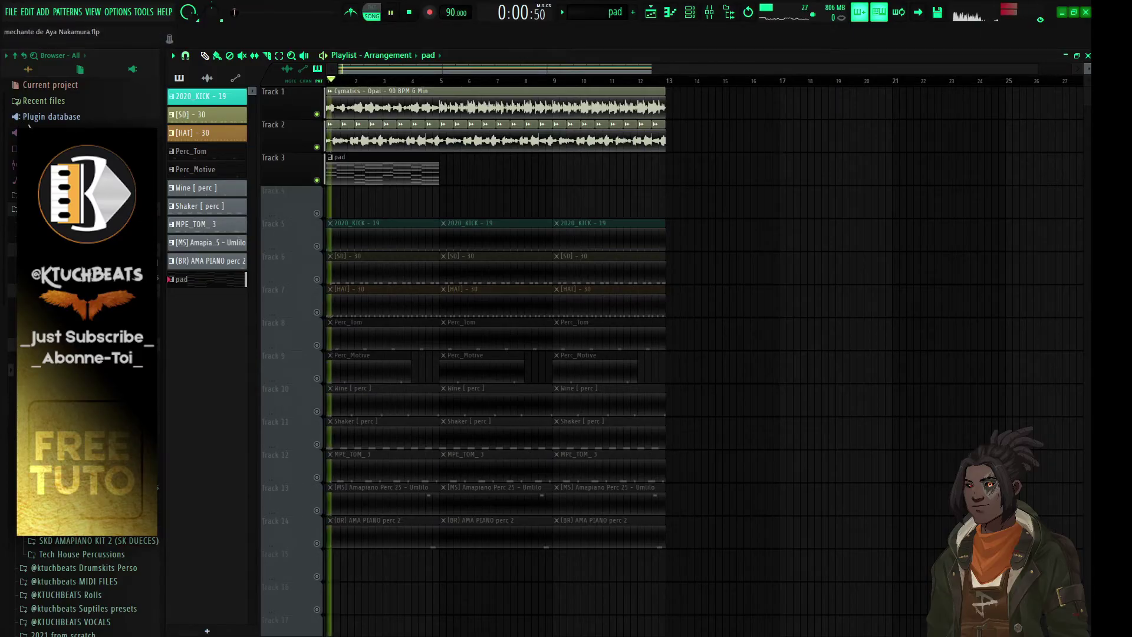
- Duplicate the pad clip along Track 3 to fill bars 1 to 12, deleting the extra copy at bar 13
left_click(476, 163)
left_click_drag(476, 163, 463, 164)
left_click_drag(632, 177, 382, 172)
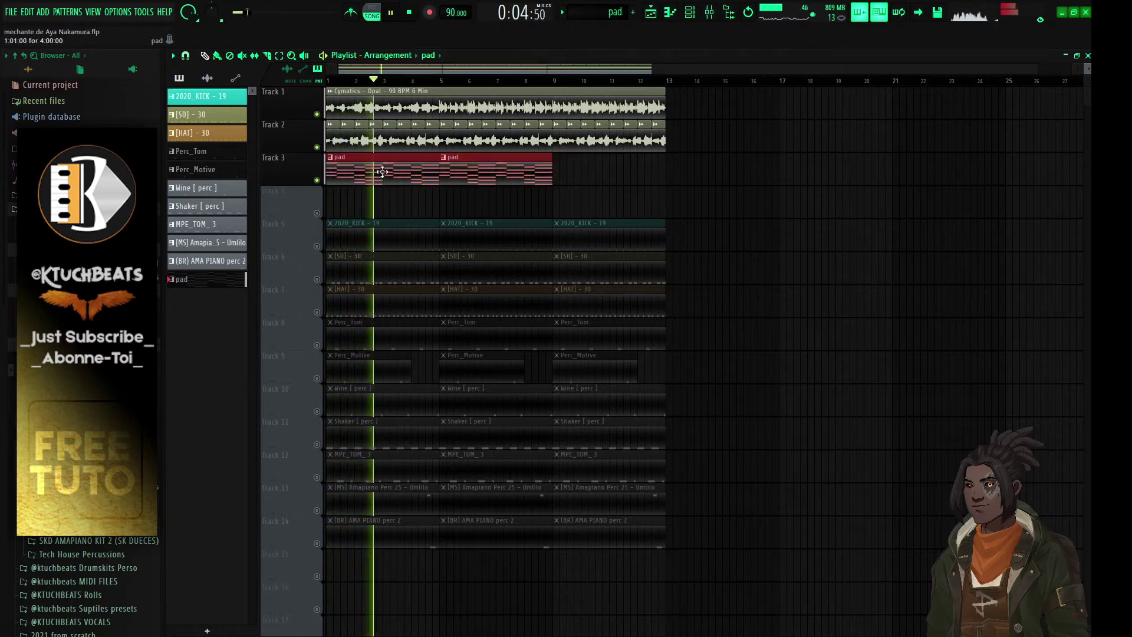
key("ctrl+b")
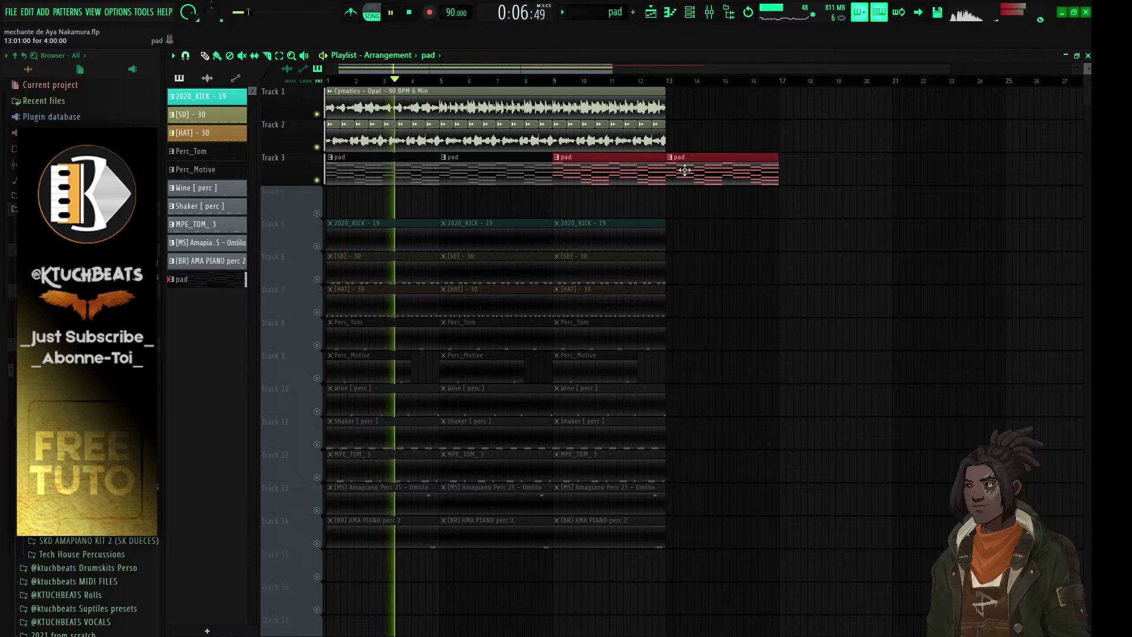
right_click(684, 170)
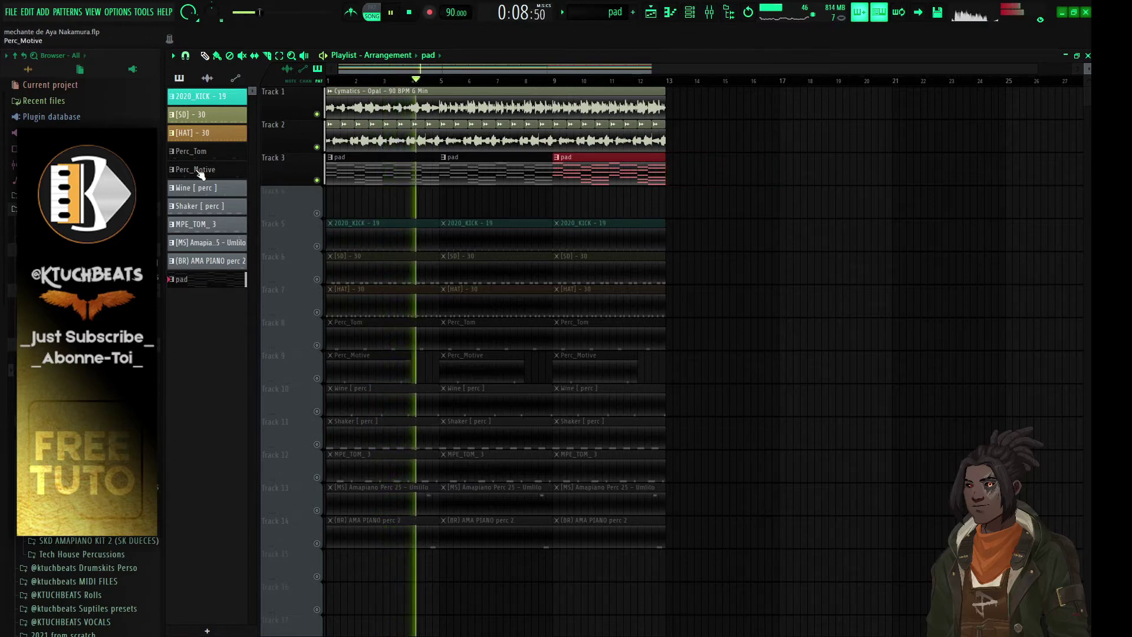
key("space")
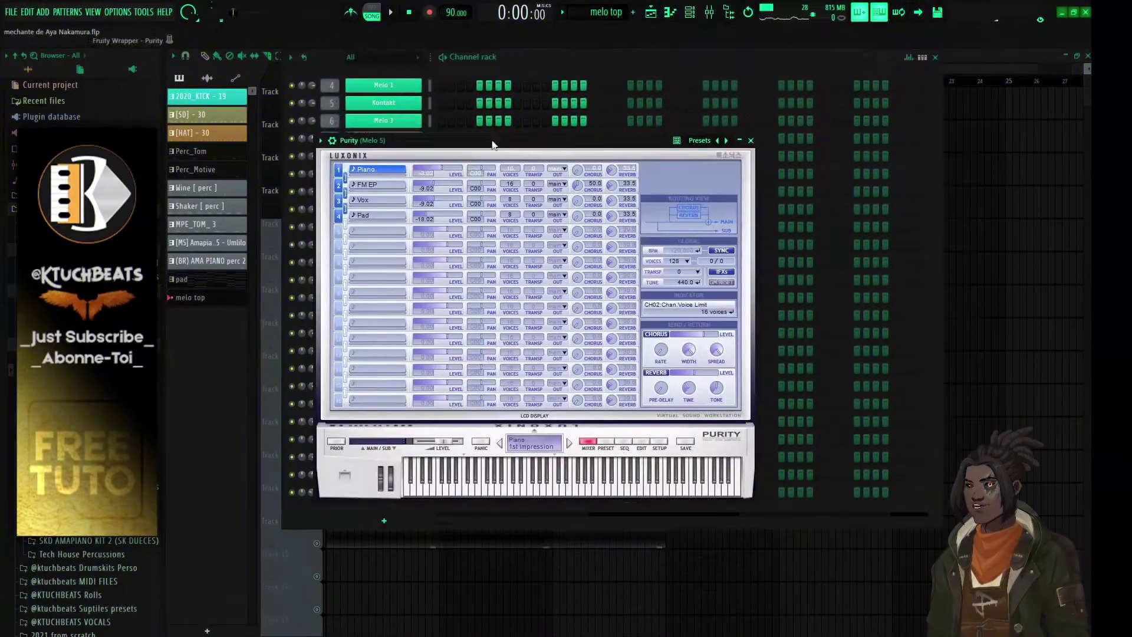
- Load the Piccolo preset from Purity's Woodwind category on Melo 5 and open its piano roll
left_click(599, 419)
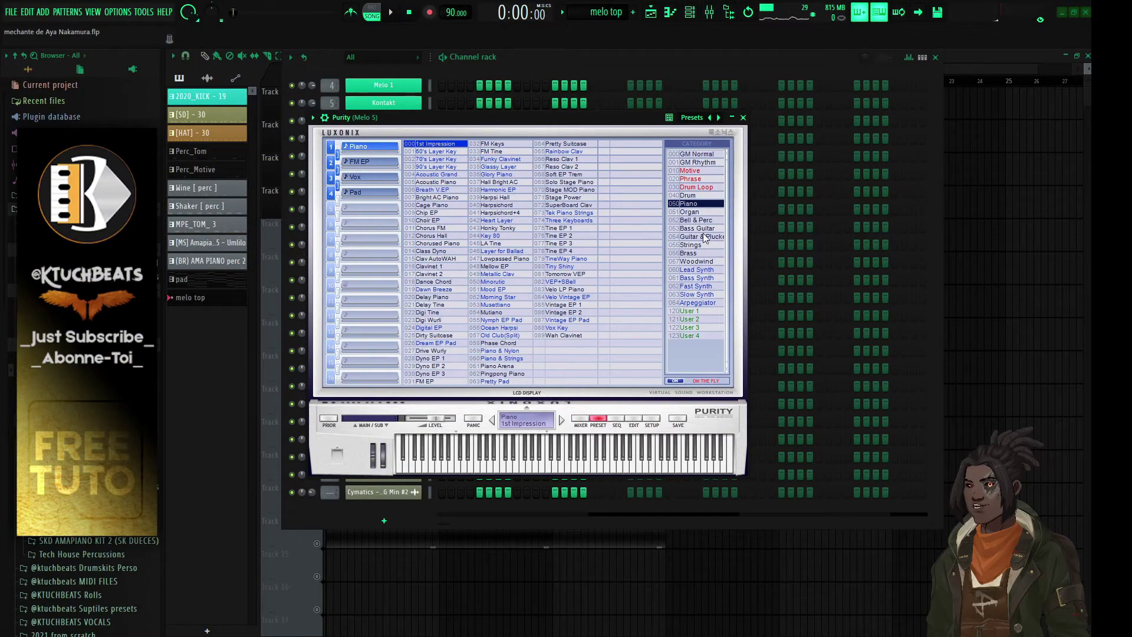
left_click(703, 262)
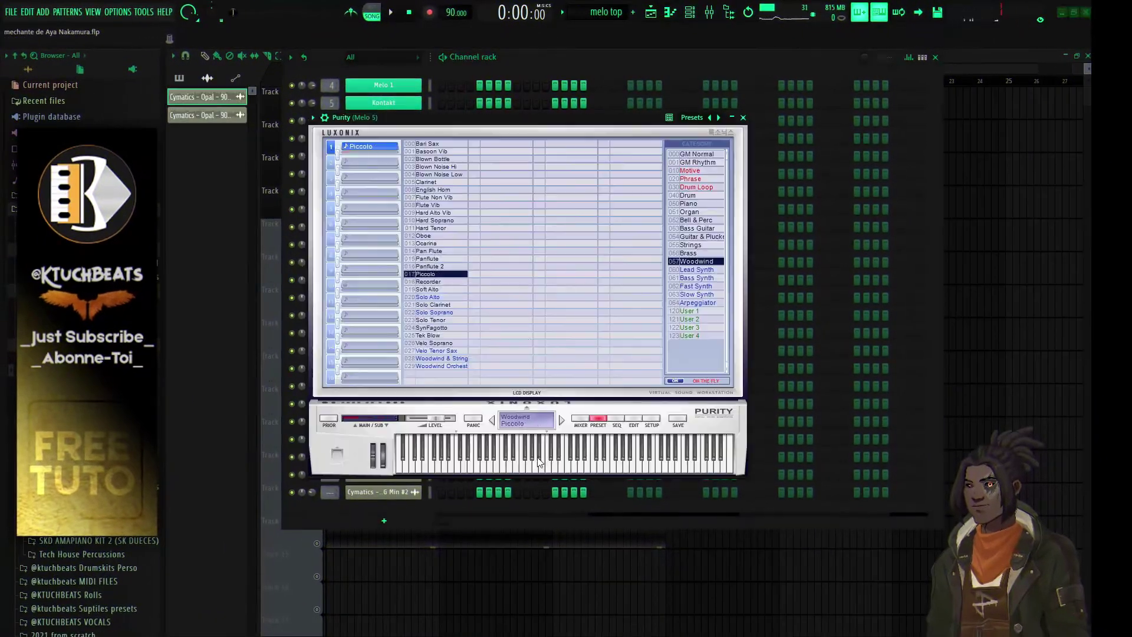
key("F7")
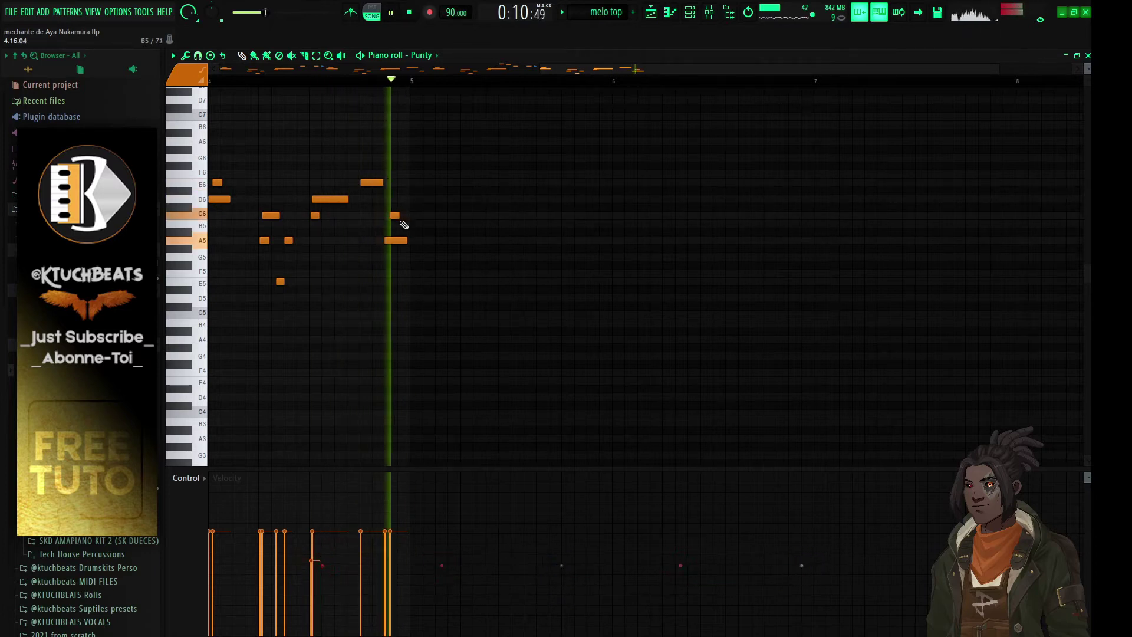
- Shift the short C6 note at the end of bar 4 slightly earlier, check it in playback and return to the playlist
key("space")
key("space")
right_click(393, 216)
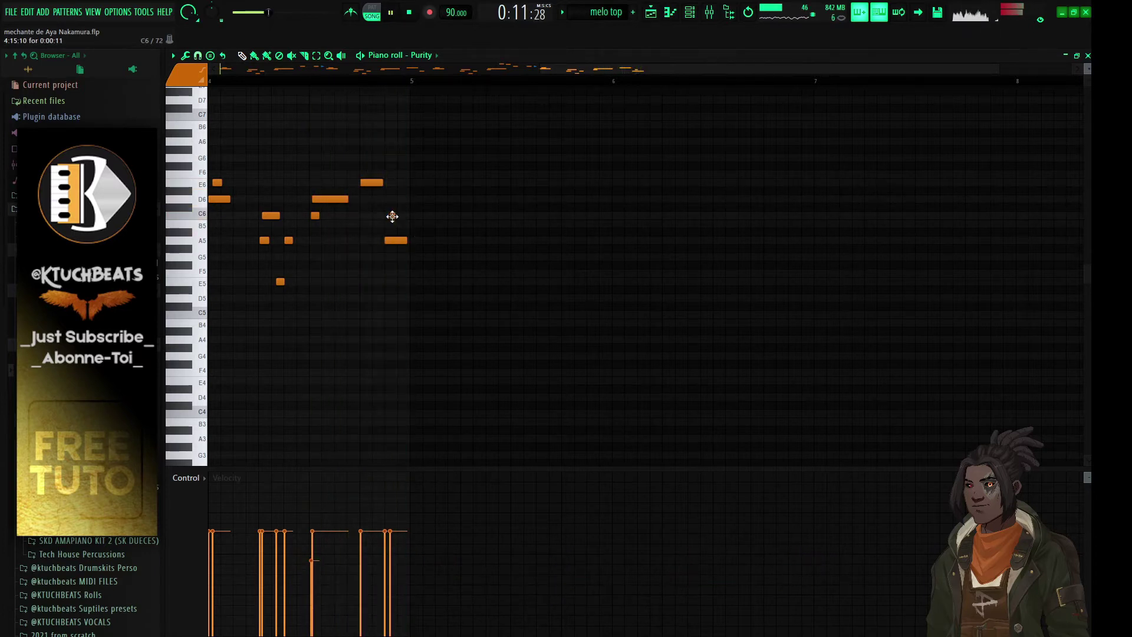
left_click_drag(392, 216, 389, 216)
key("space")
key("space")
key("space")
key("space")
key("space")
left_click_drag(389, 217, 393, 215)
key("space")
key("space")
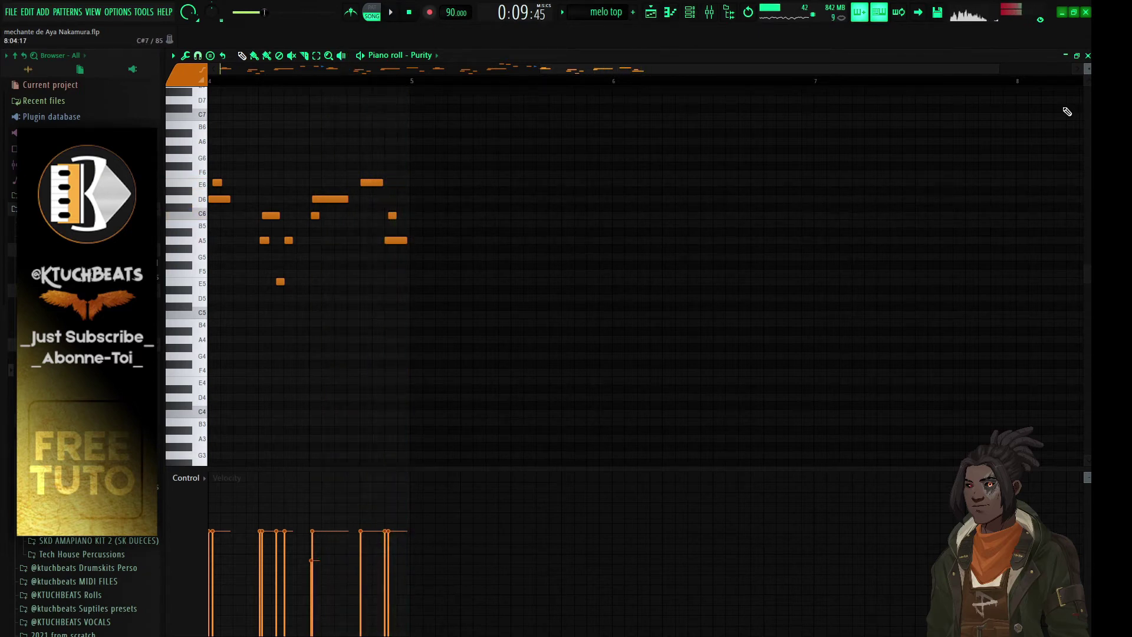
left_click(1088, 56)
left_click(1007, 69)
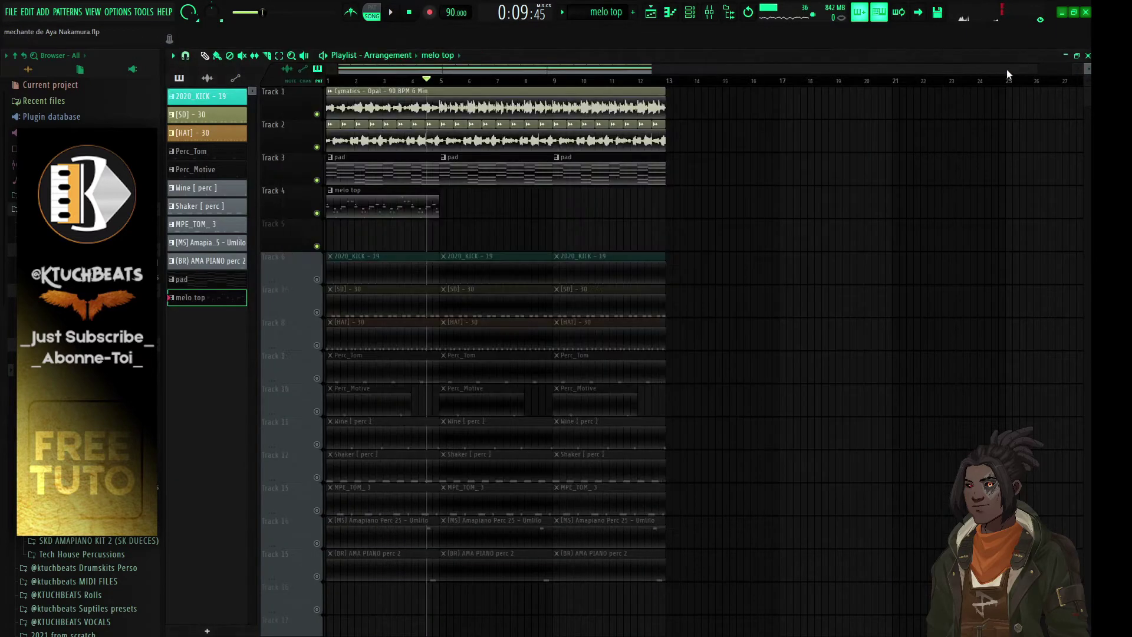
- Create a new pattern named bass and open the piano roll of the Prodigye 808 Sub channel
left_click(633, 12)
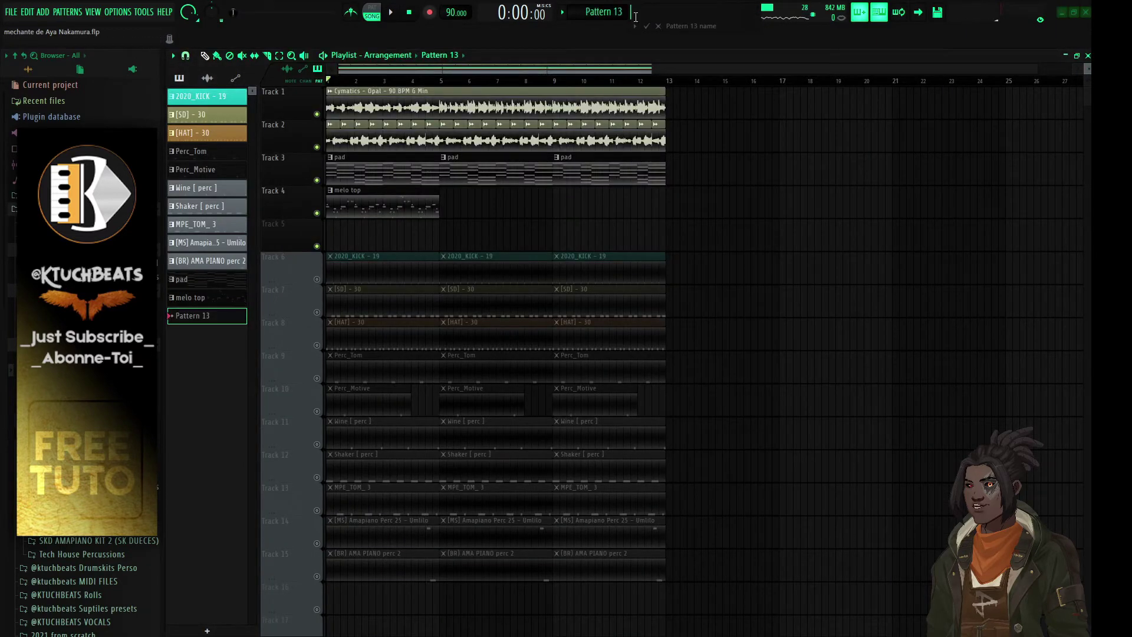
key("Return")
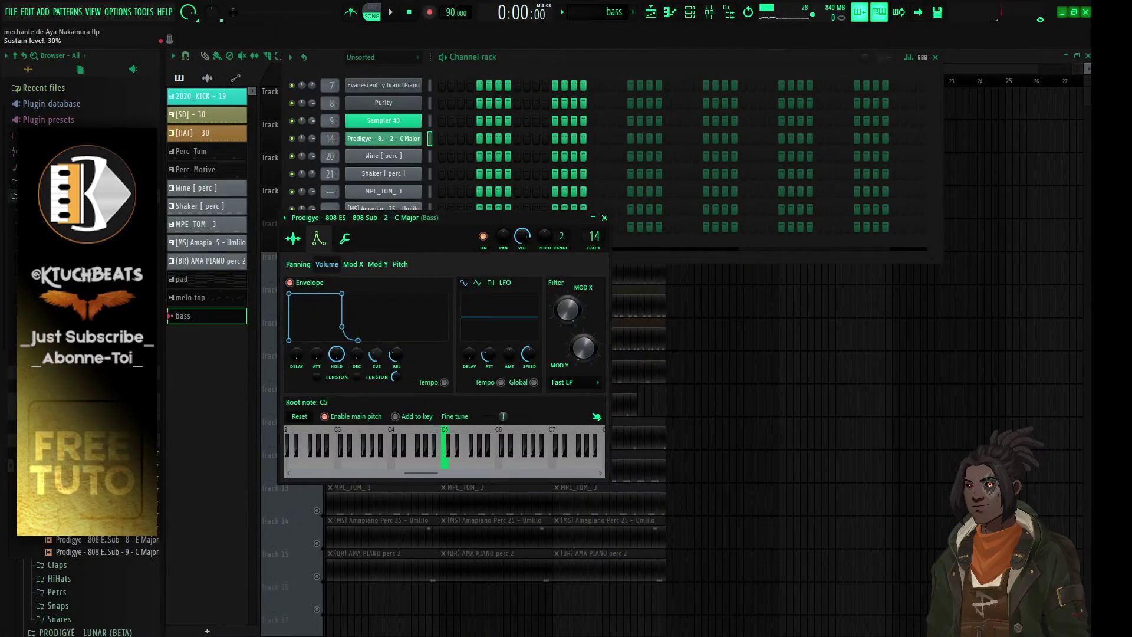
left_click(404, 140)
right_click(404, 140)
left_click(422, 144)
- Write the bass line from bar 1 with short A6, E6, G6, C6 and F6 notes, checking it in playback
key("space")
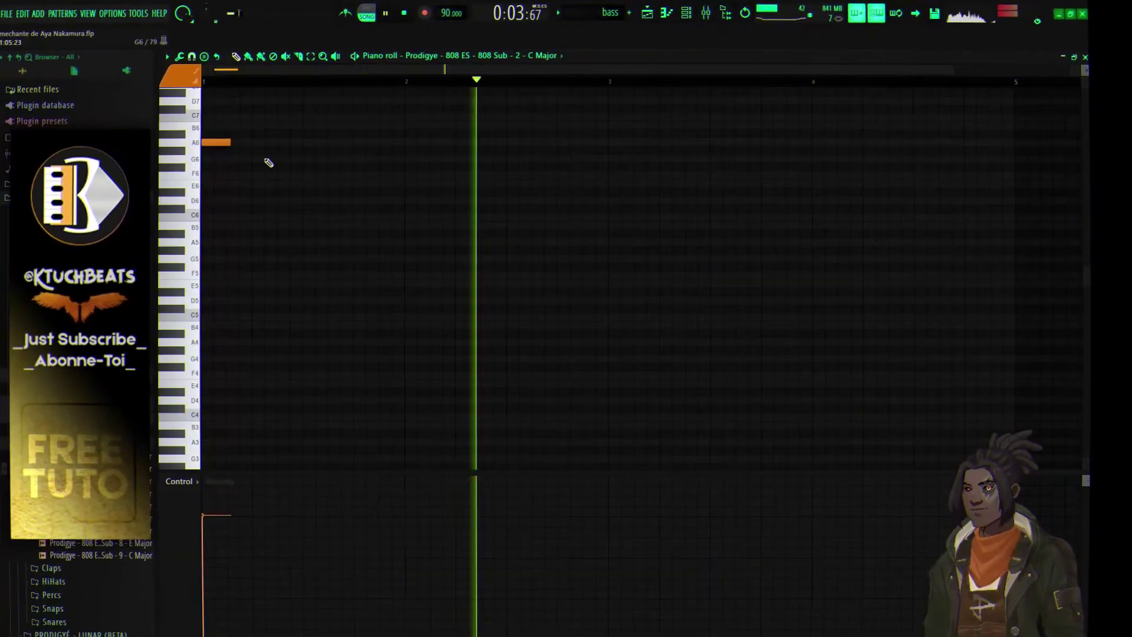
key("space")
left_click(313, 158)
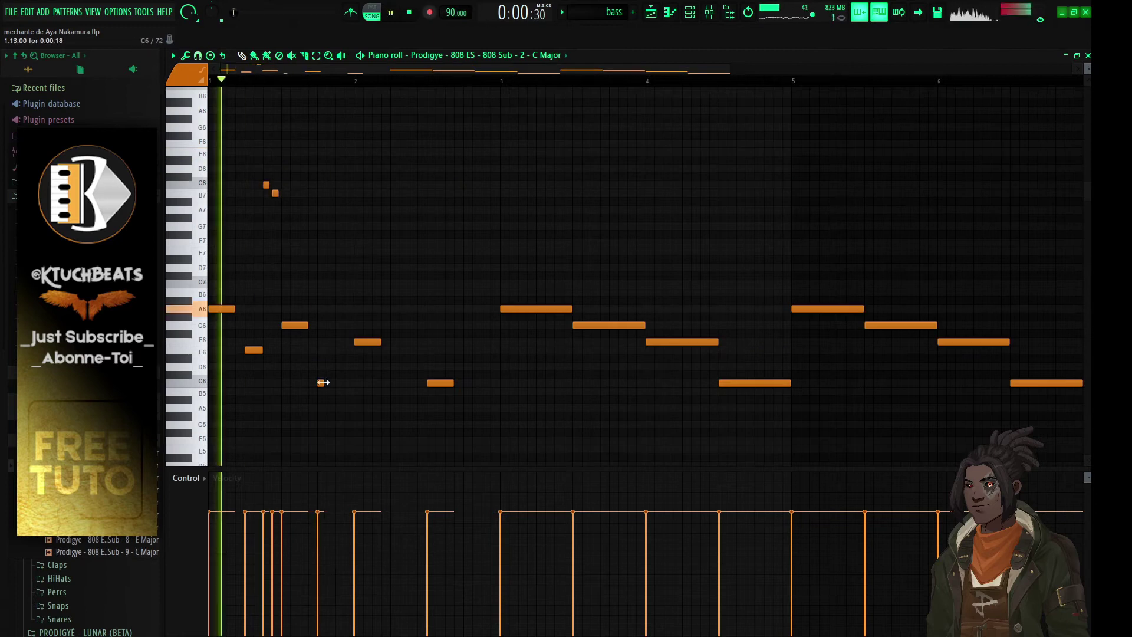
left_click(338, 210)
left_click(394, 311)
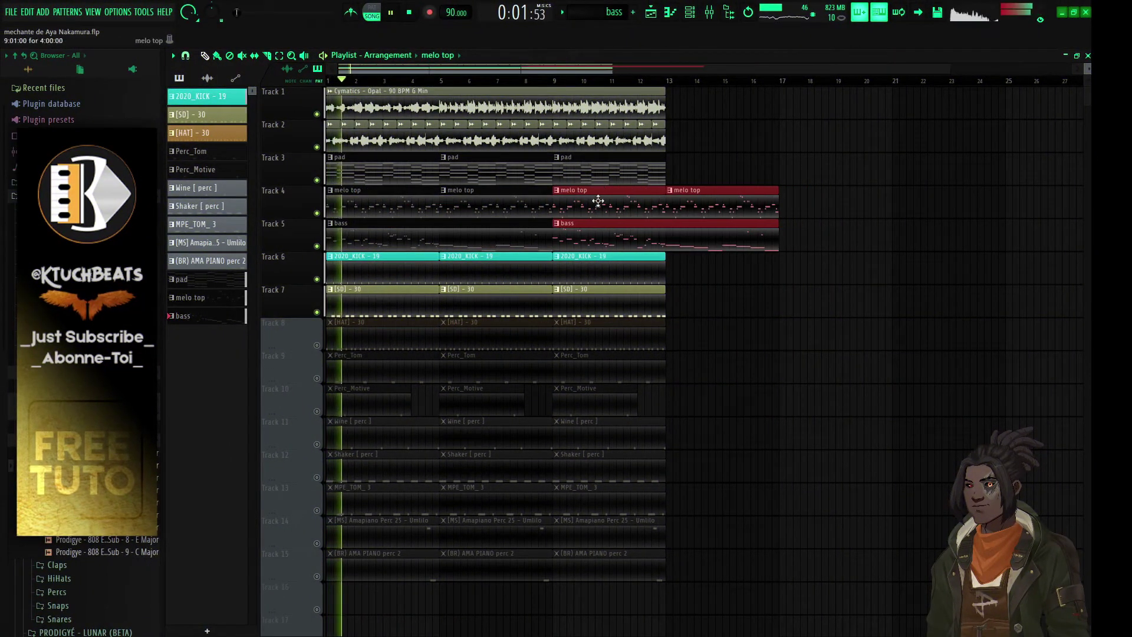
- Delete the melo top and bass clips from bar 9 onward and unmute the remaining drum and percussion tracks
left_click_drag(638, 226, 792, 204)
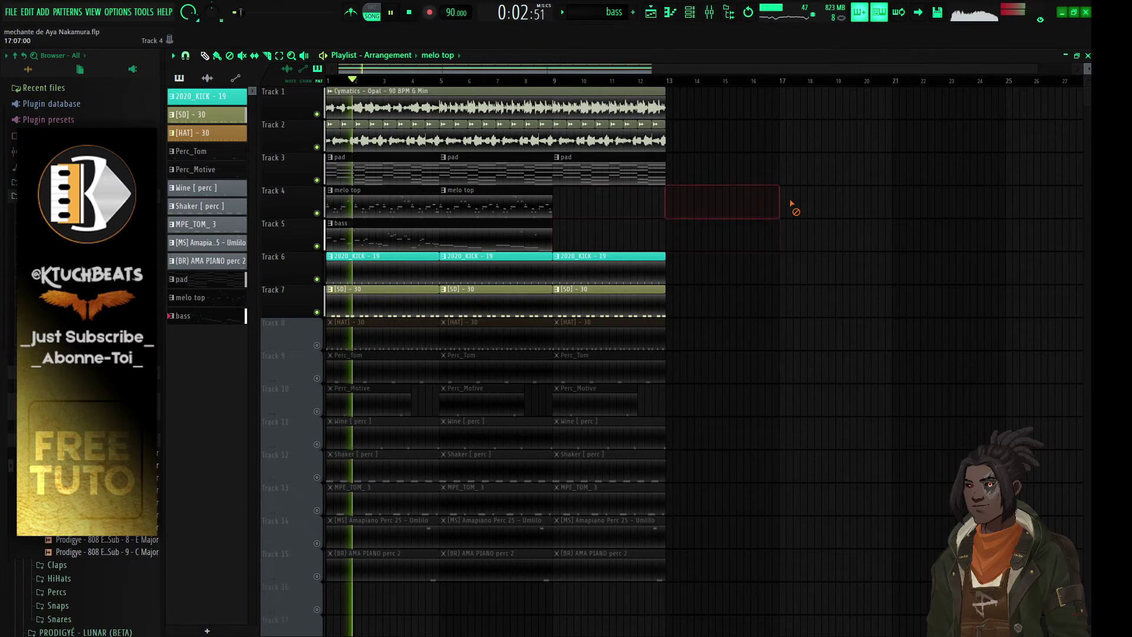
right_click(317, 280)
right_click(318, 280)
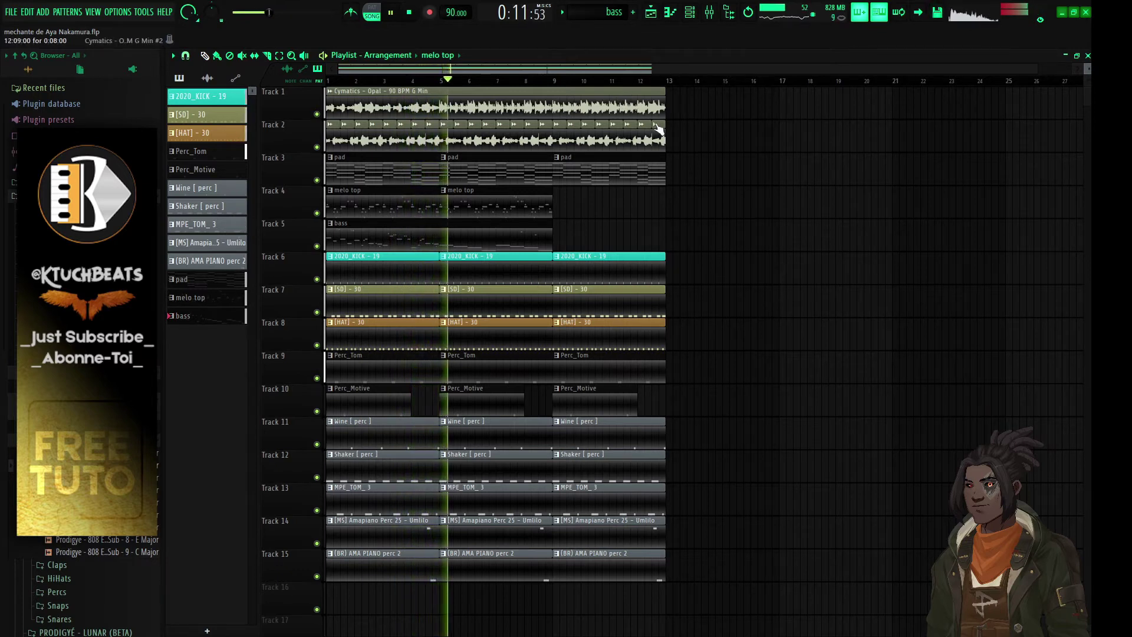
- Collapse the sample folders in the browser, solo Track 4 and inspect the melo top pattern in the channel rack
left_click(88, 414)
left_click(88, 400)
left_click(88, 373)
key("space")
right_click(317, 212)
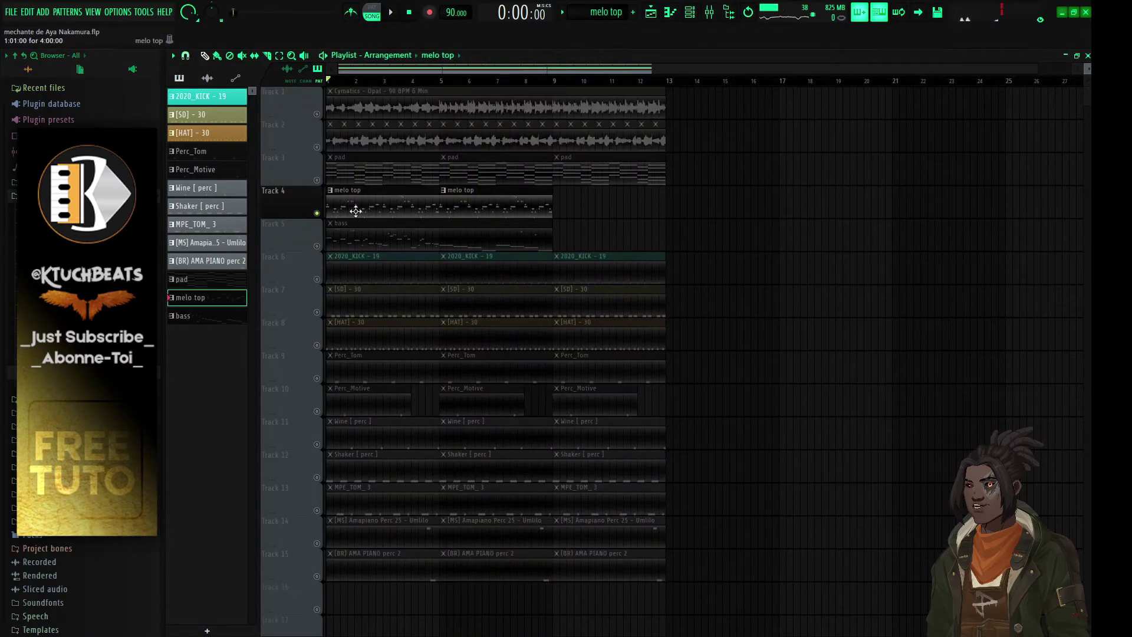
double_click(355, 211)
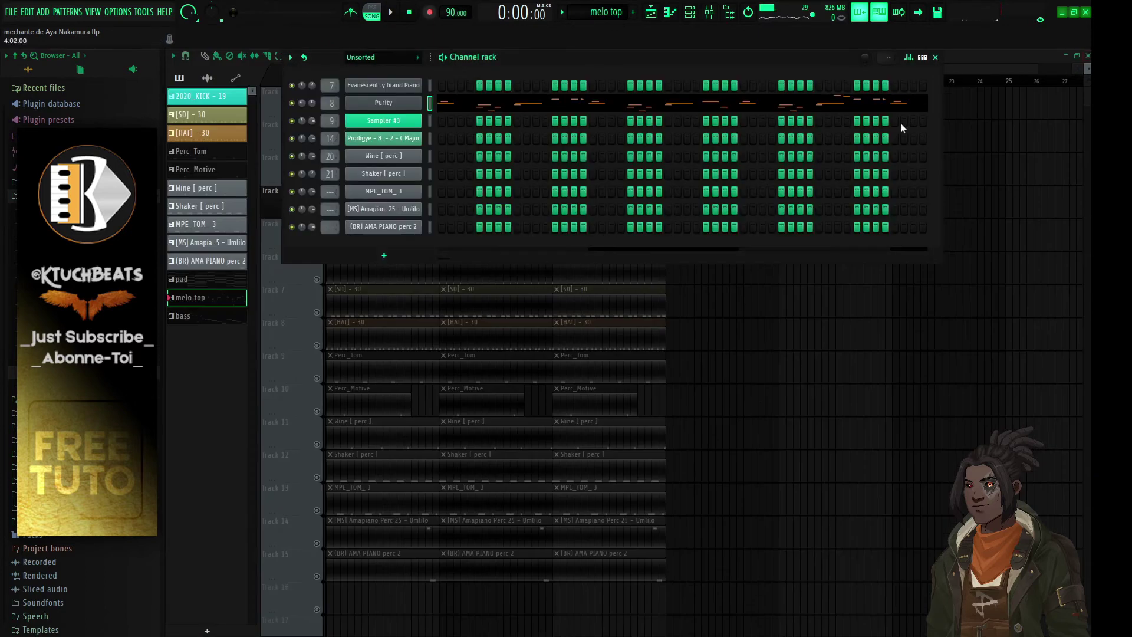
left_click(432, 283)
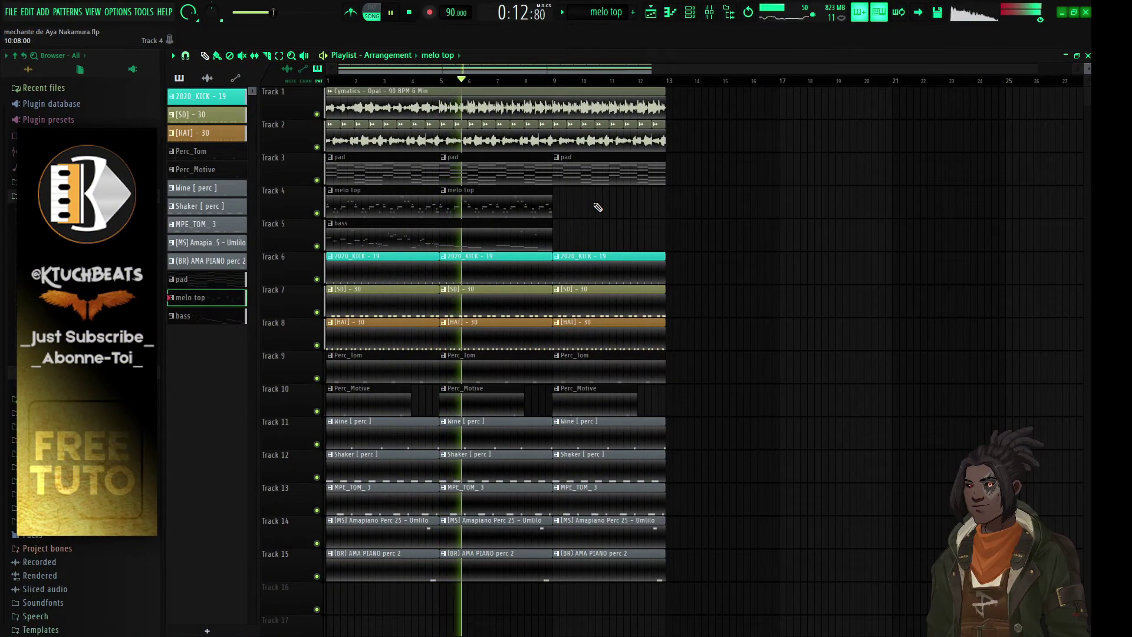
- Stop playback, reduce the playlist's track height and create a new pattern named 808
key("space")
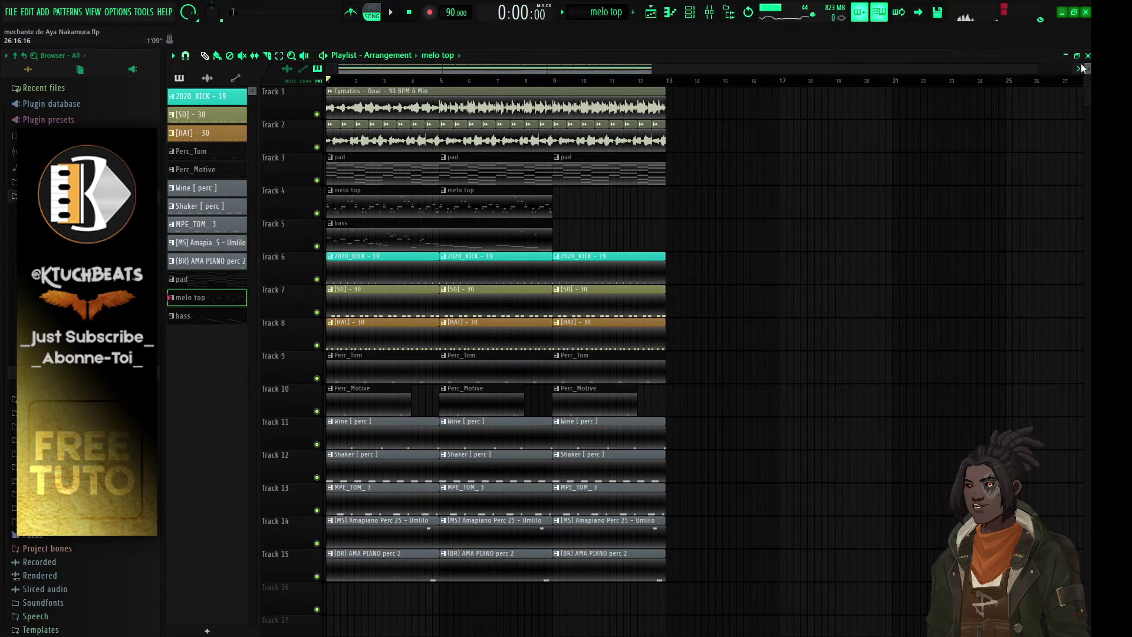
left_click_drag(1088, 69, 1089, 71)
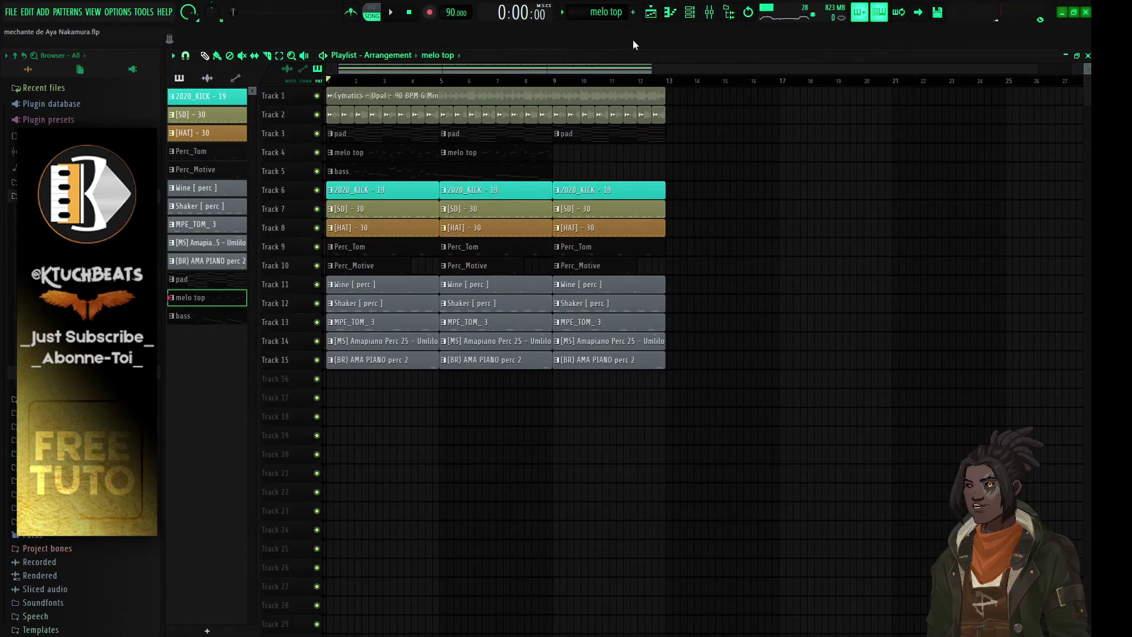
left_click(633, 12)
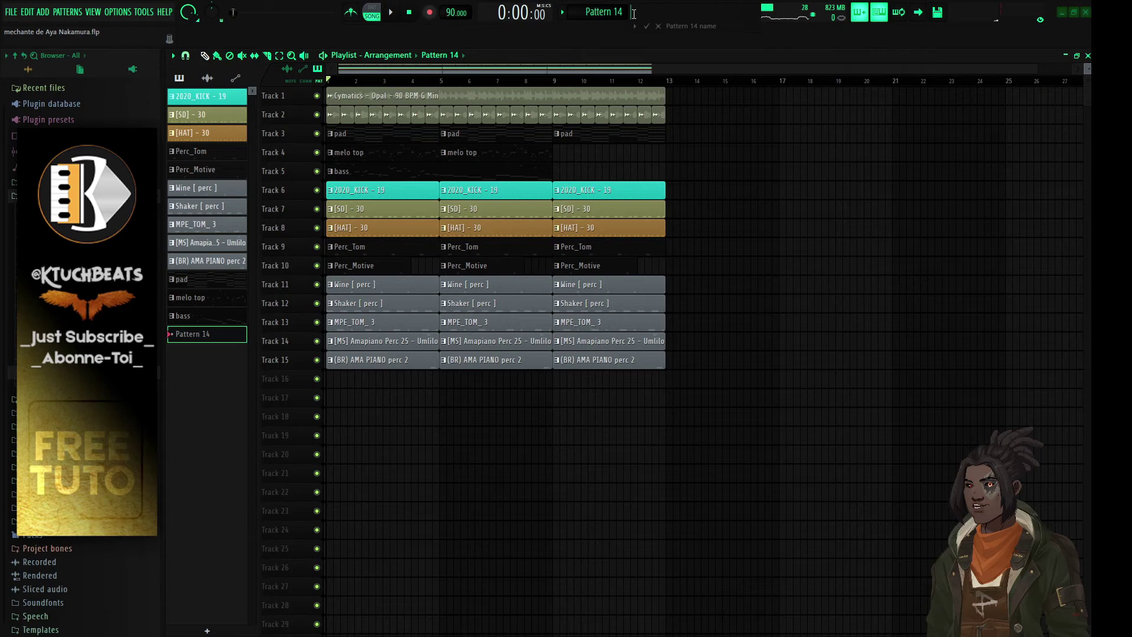
type("808")
key("Return")
- Select the four long A4, G4, F4 and C4 notes in bars 5 and 6 of the bass pattern and close its piano roll
left_click(481, 172)
left_click(669, 13)
left_click_drag(1007, 152, 518, 260)
left_click_drag(519, 127, 636, 268)
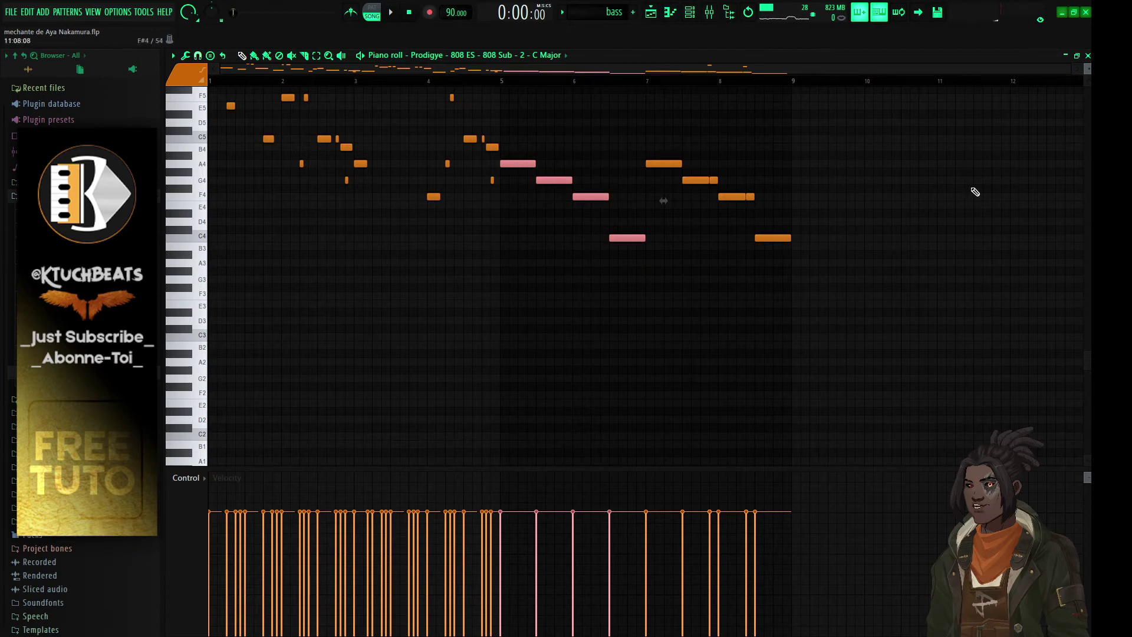
left_click(1088, 56)
- Switch to the 808 pattern, open the 808 channel's sampler settings and lower the volume envelope's decay time
left_click(194, 337)
key("F6")
left_click(381, 58)
left_click(360, 97)
left_click(390, 100)
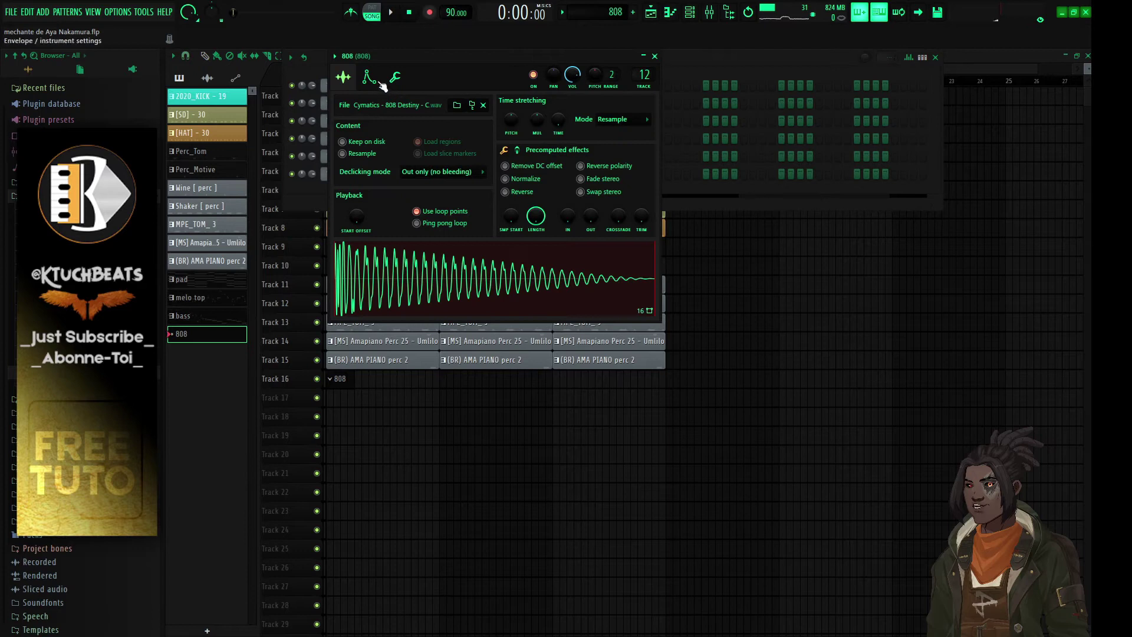
left_click(369, 76)
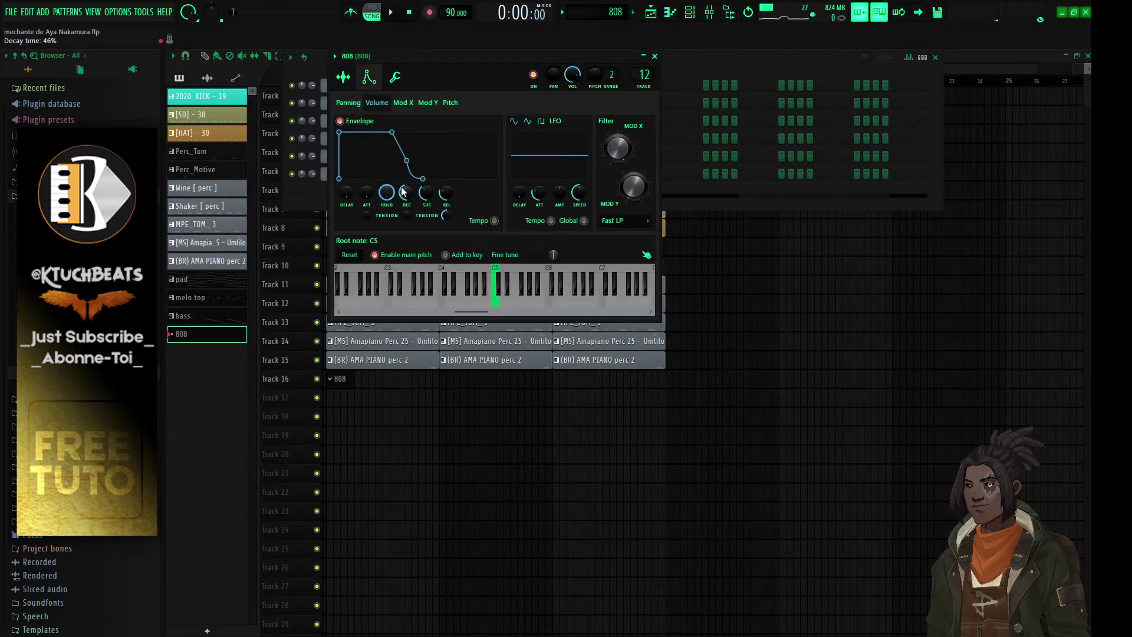
left_click_drag(403, 191, 402, 204)
left_click(343, 77)
key("space")
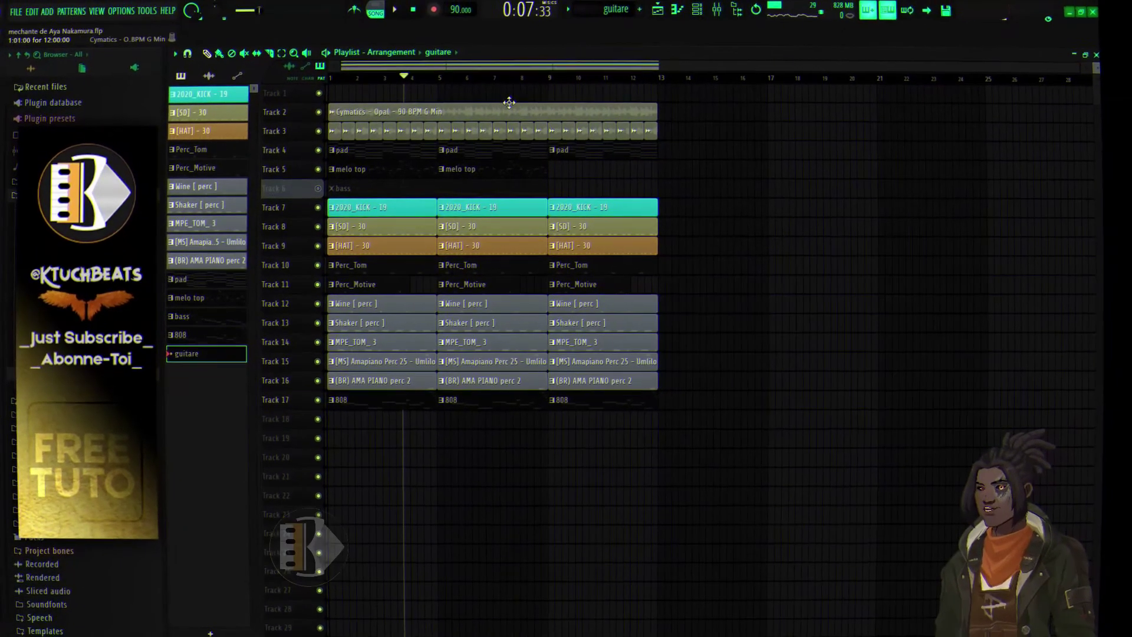
- Place the guitare pattern at bar 1 of Track 1 and try the Evolution Hollowbody Blues guitar in Kontakt
left_click(335, 94)
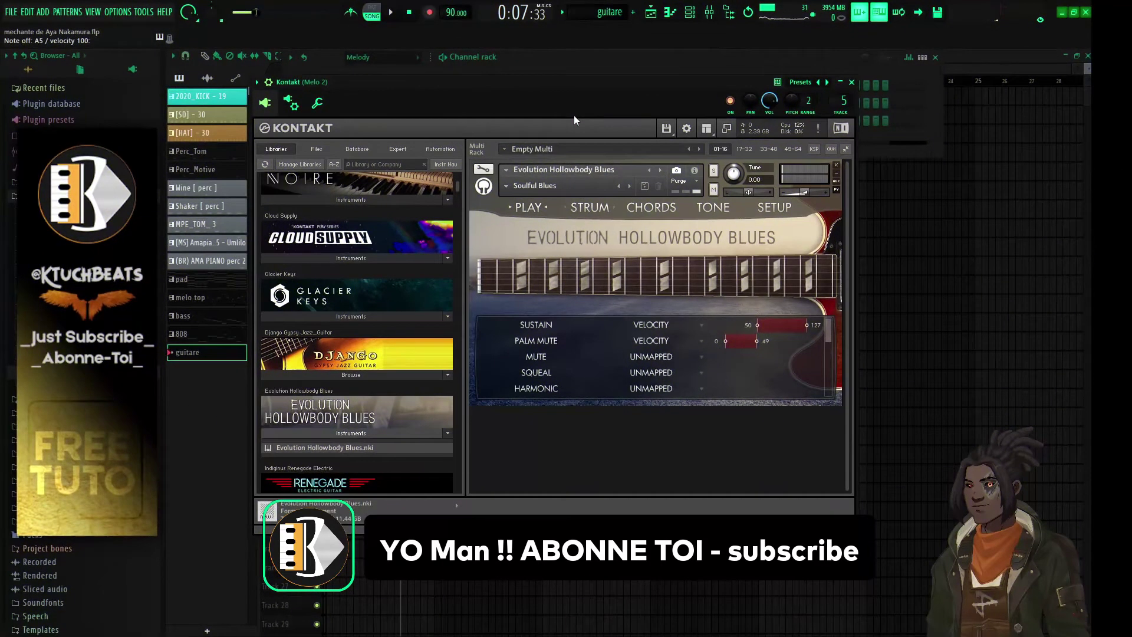
left_click_drag(574, 120, 591, 100)
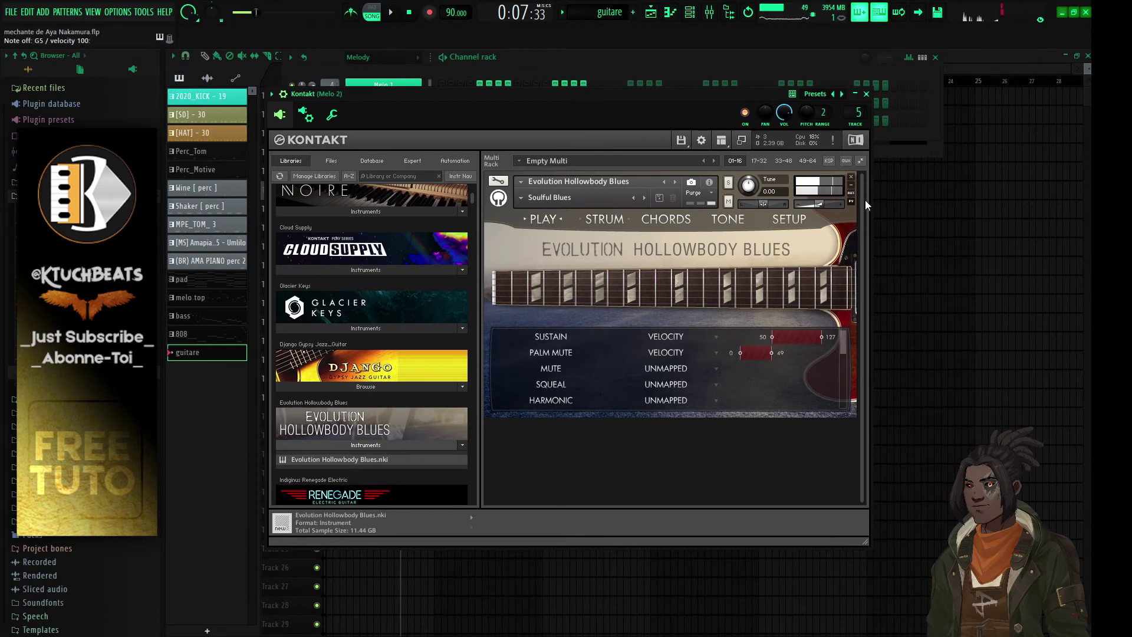
left_click(866, 94)
right_click(737, 331)
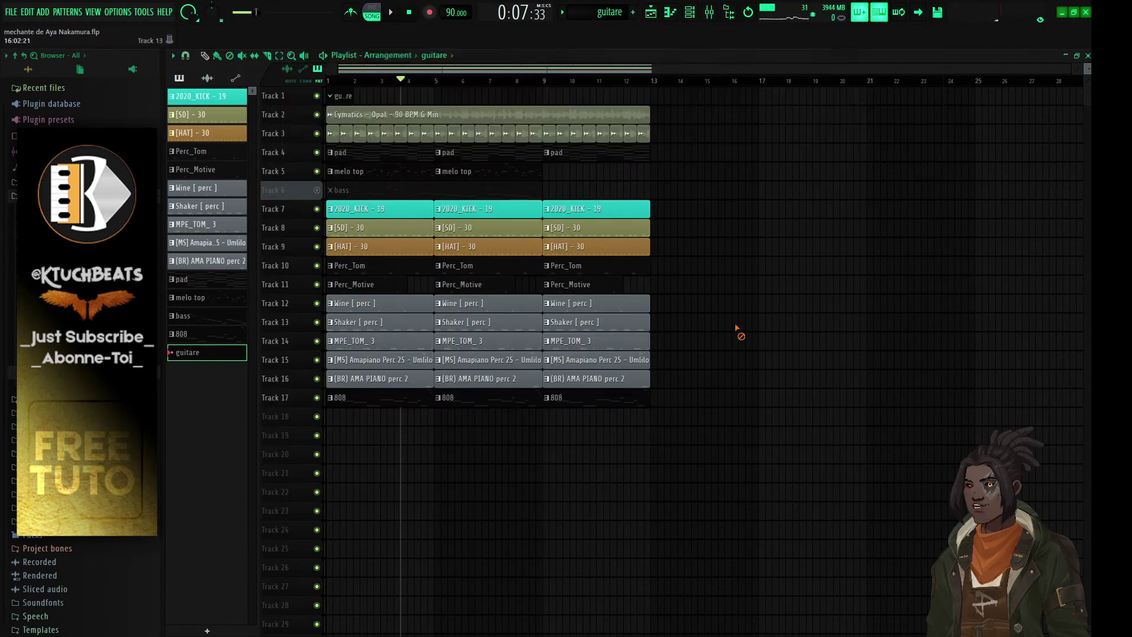
- Return the playhead to the start, solo the guitare track and unmute Tracks 2 to 5
left_click(332, 82)
right_click(317, 96)
left_click(317, 114)
left_click(316, 133)
left_click(317, 152)
left_click(317, 171)
- Open the Kontakt guitar channel of the guitare pattern and start writing its notes from bar 1
key("F6")
right_click(427, 99)
left_click(477, 103)
left_click(214, 188)
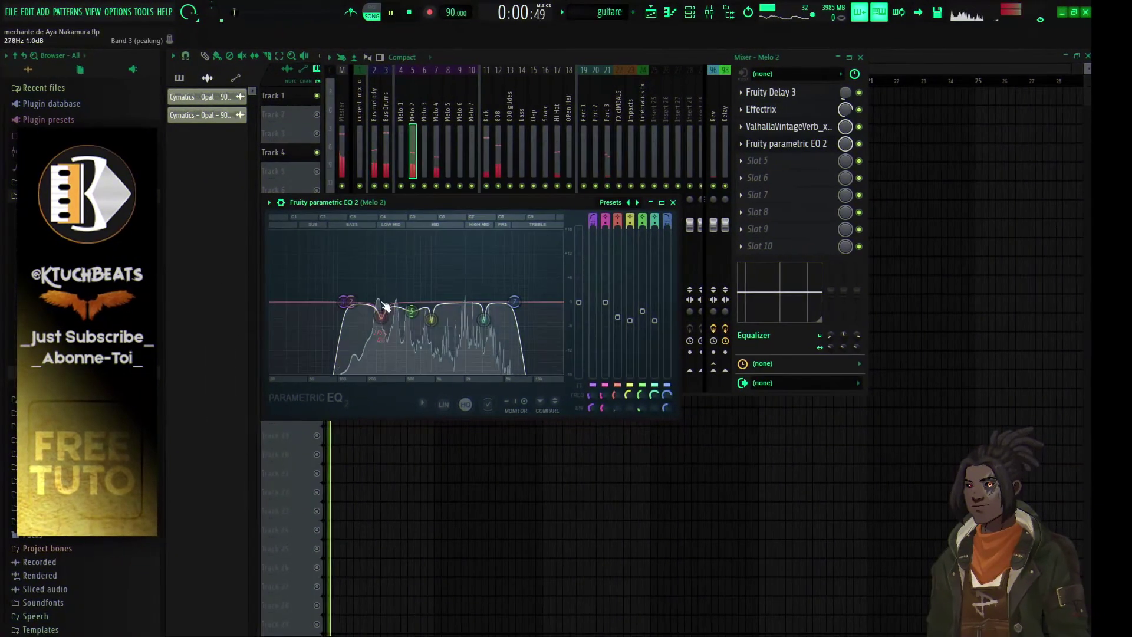
- Raise the low cut and lower the high cut frequency in Fruity parametric EQ 2 on the Melo 2 track
left_click_drag(379, 303, 358, 302)
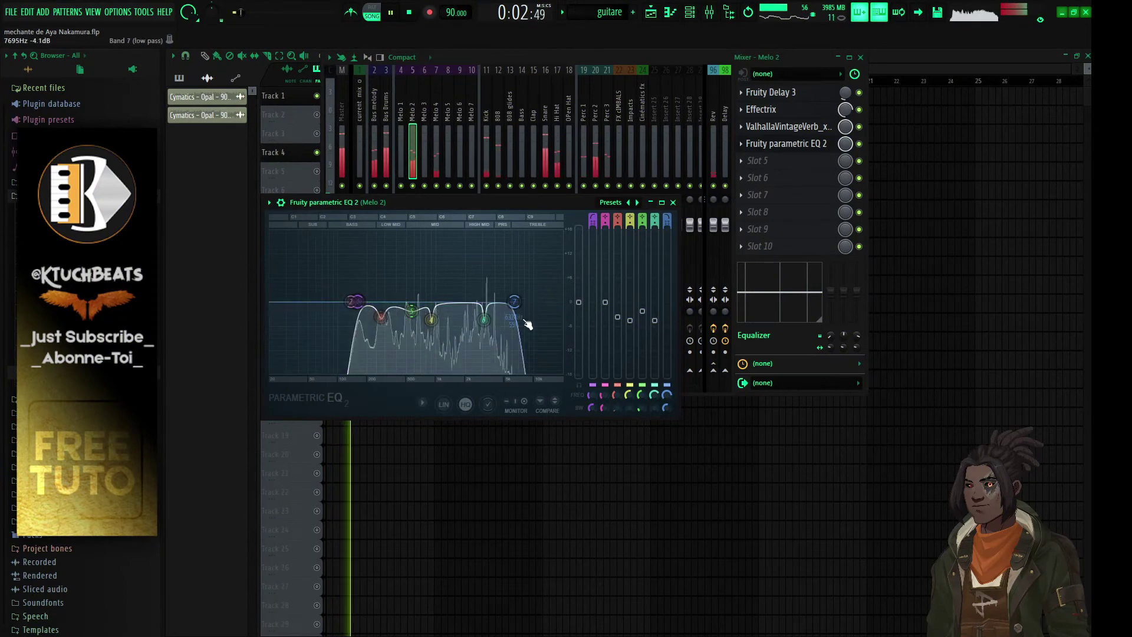
left_click_drag(514, 302, 498, 302)
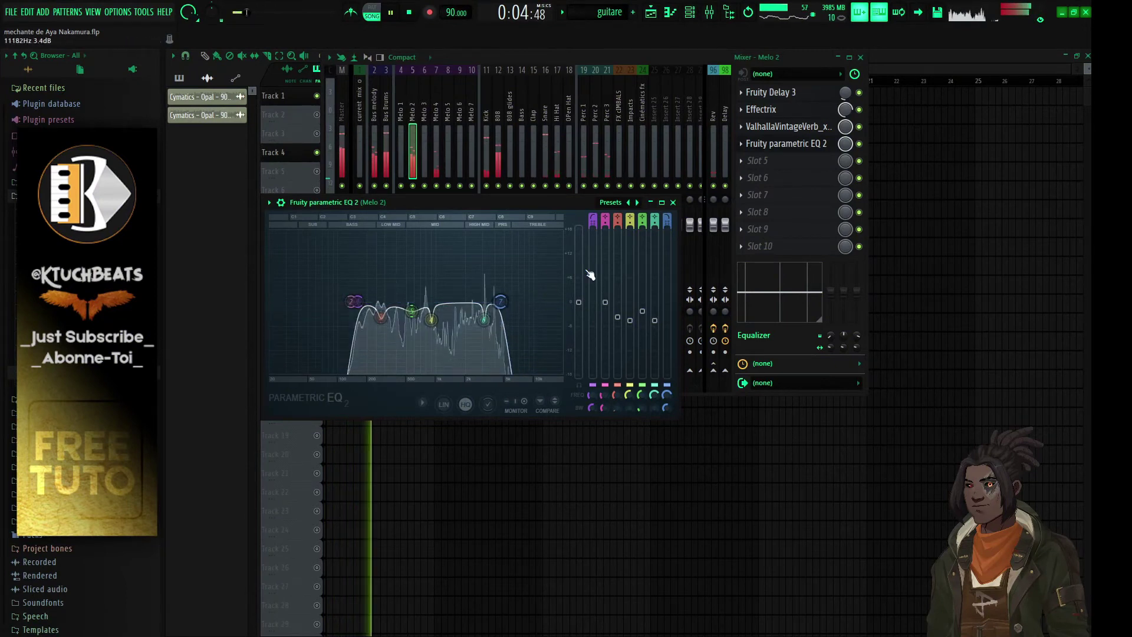
left_click(673, 202)
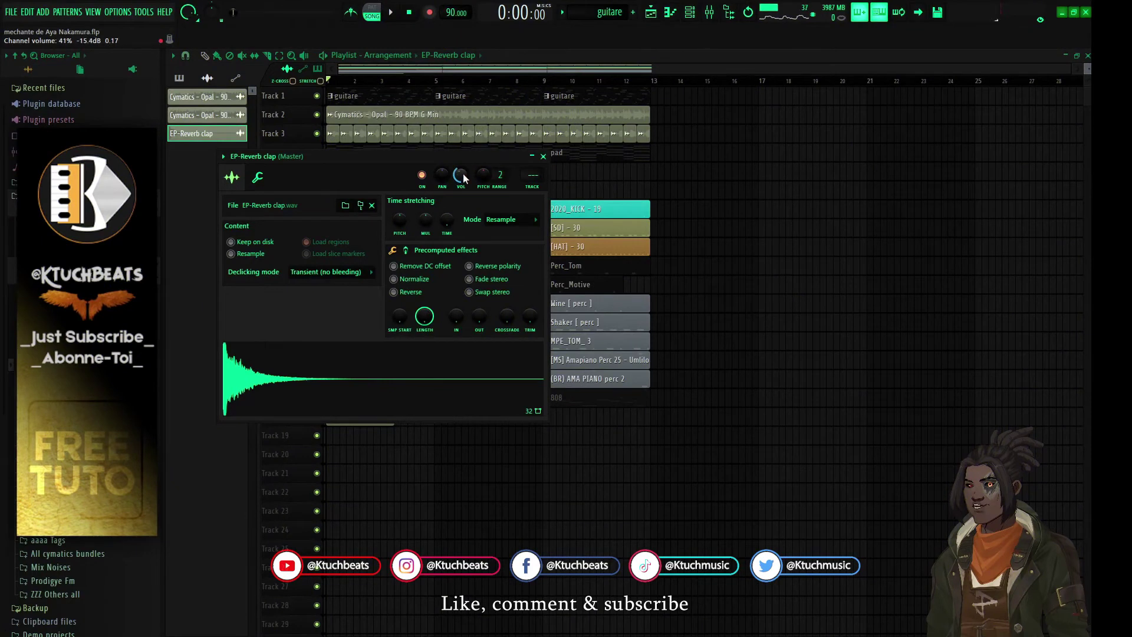
- Close the EP-Reverb clap sampler and place a second EP-Reverb clap clip at bar 9 of Track 18, checking it in playback
key("space")
left_click(543, 156)
mouse_move(458, 416)
left_mouse_down()
mouse_move(590, 417)
mouse_move(571, 415)
left_mouse_up()
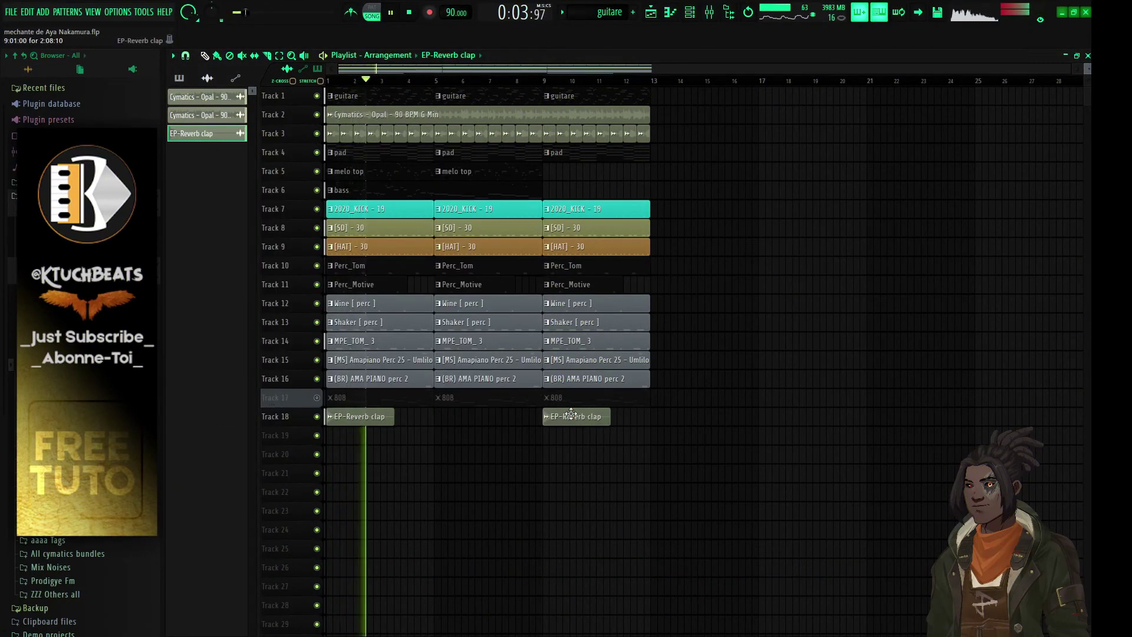
key("space")
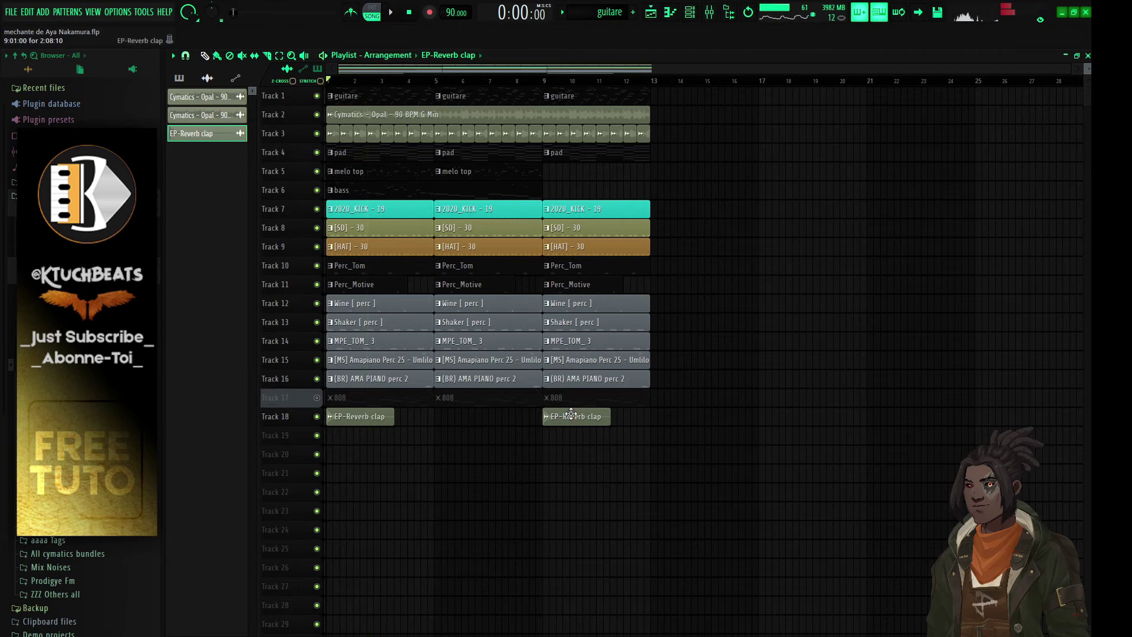